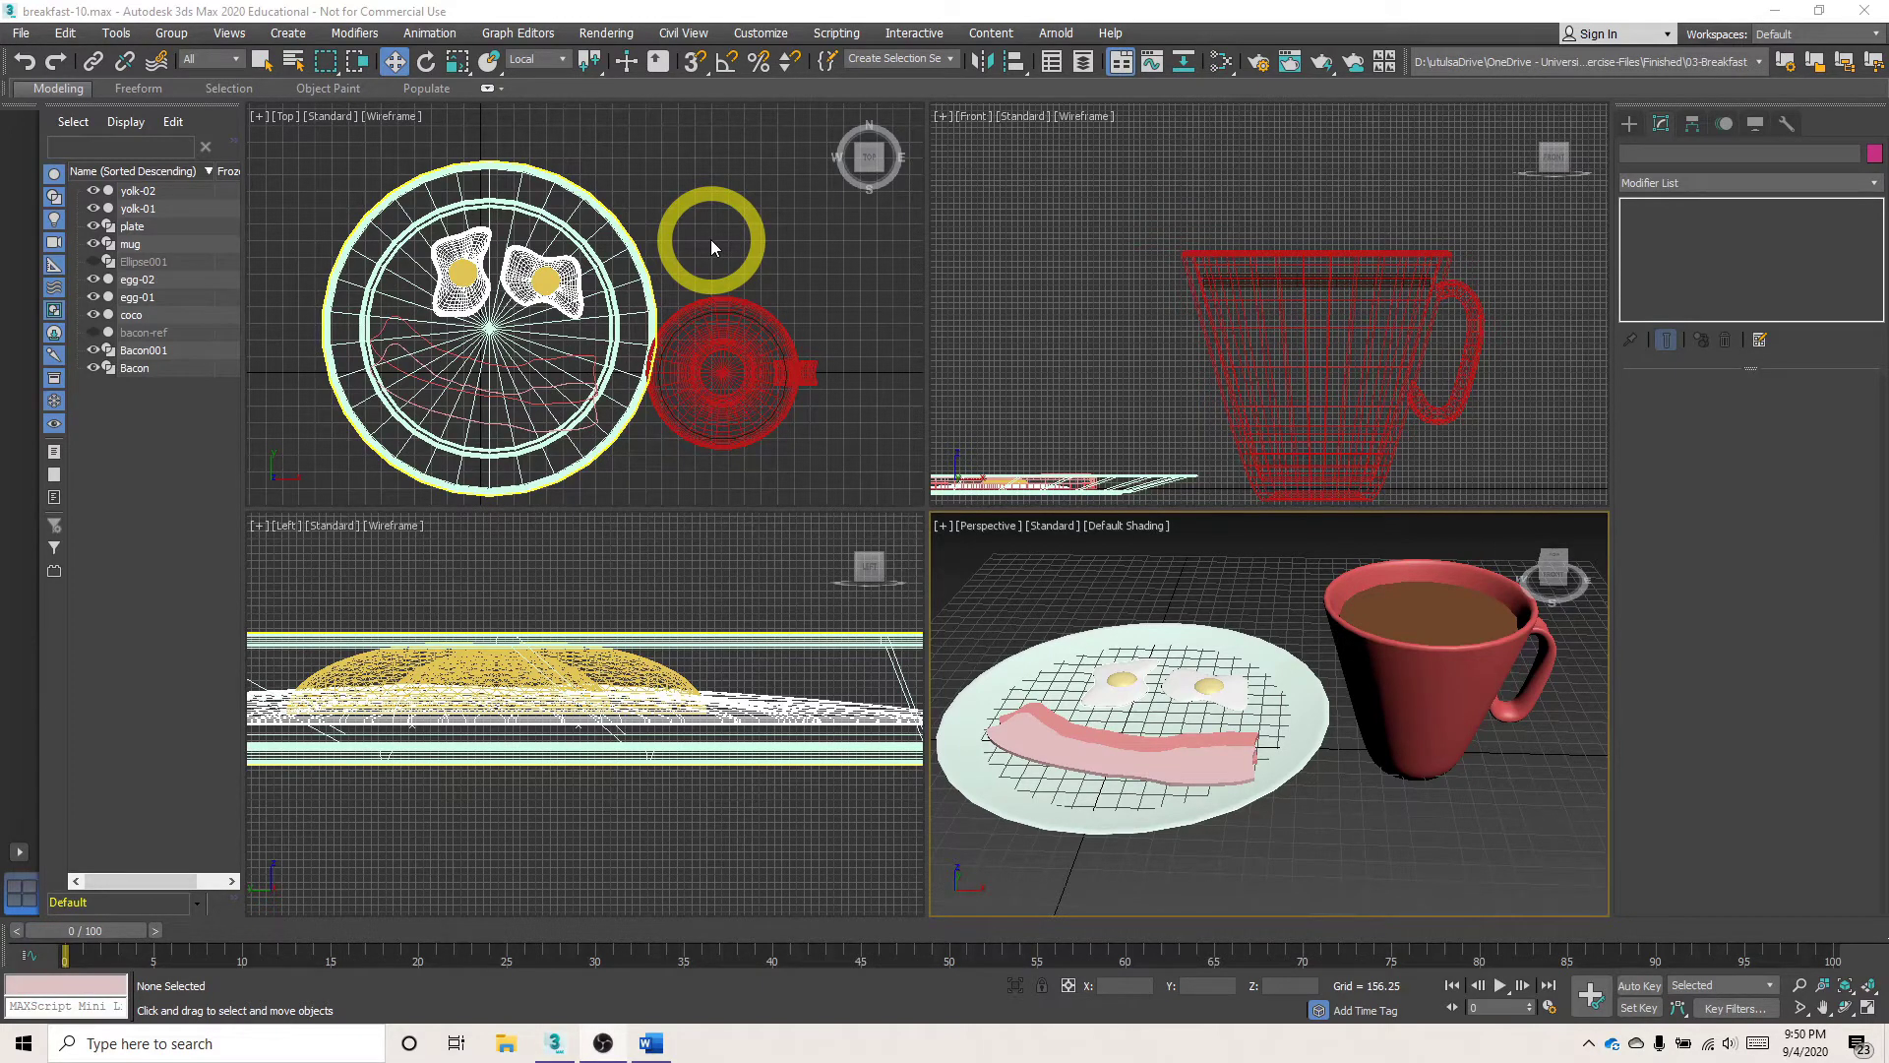
Activate the Front view, pan the Top view to recentre the plate, and zoom out the Left view
click(1519, 328)
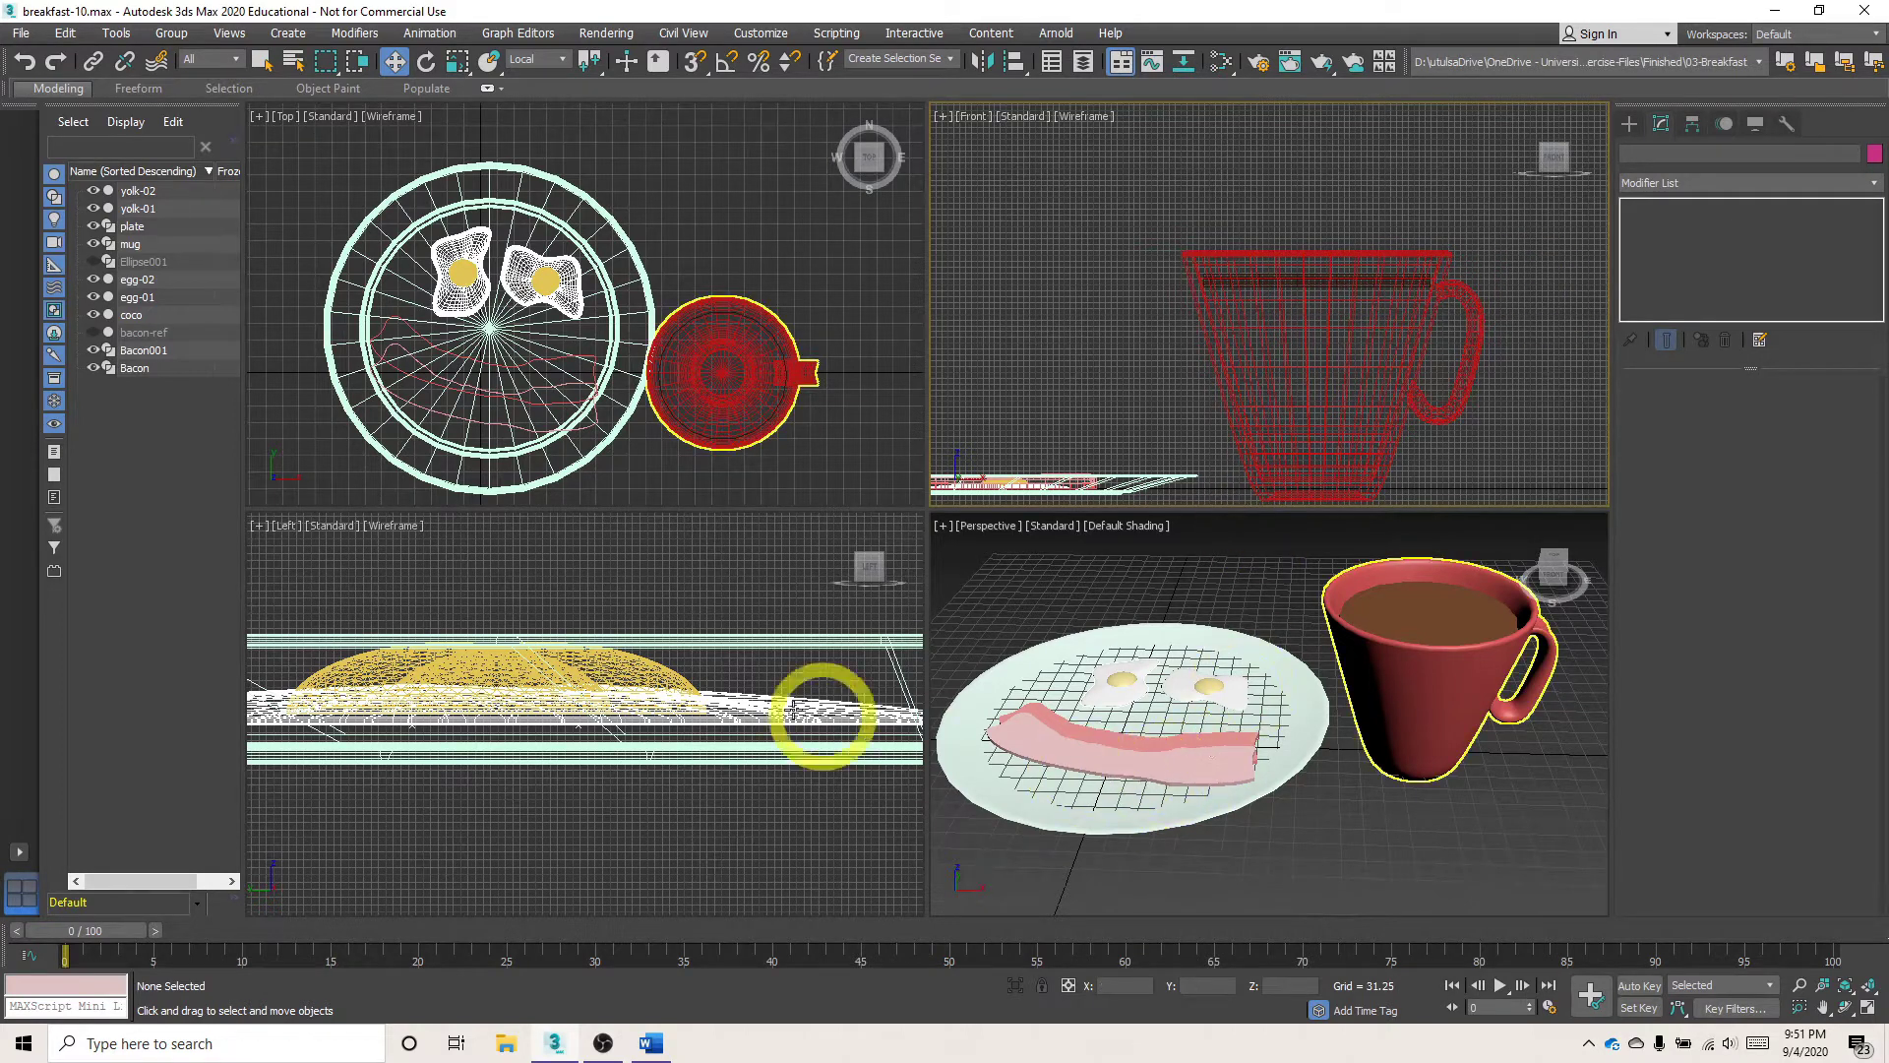
middle_drag(512, 394, 554, 393)
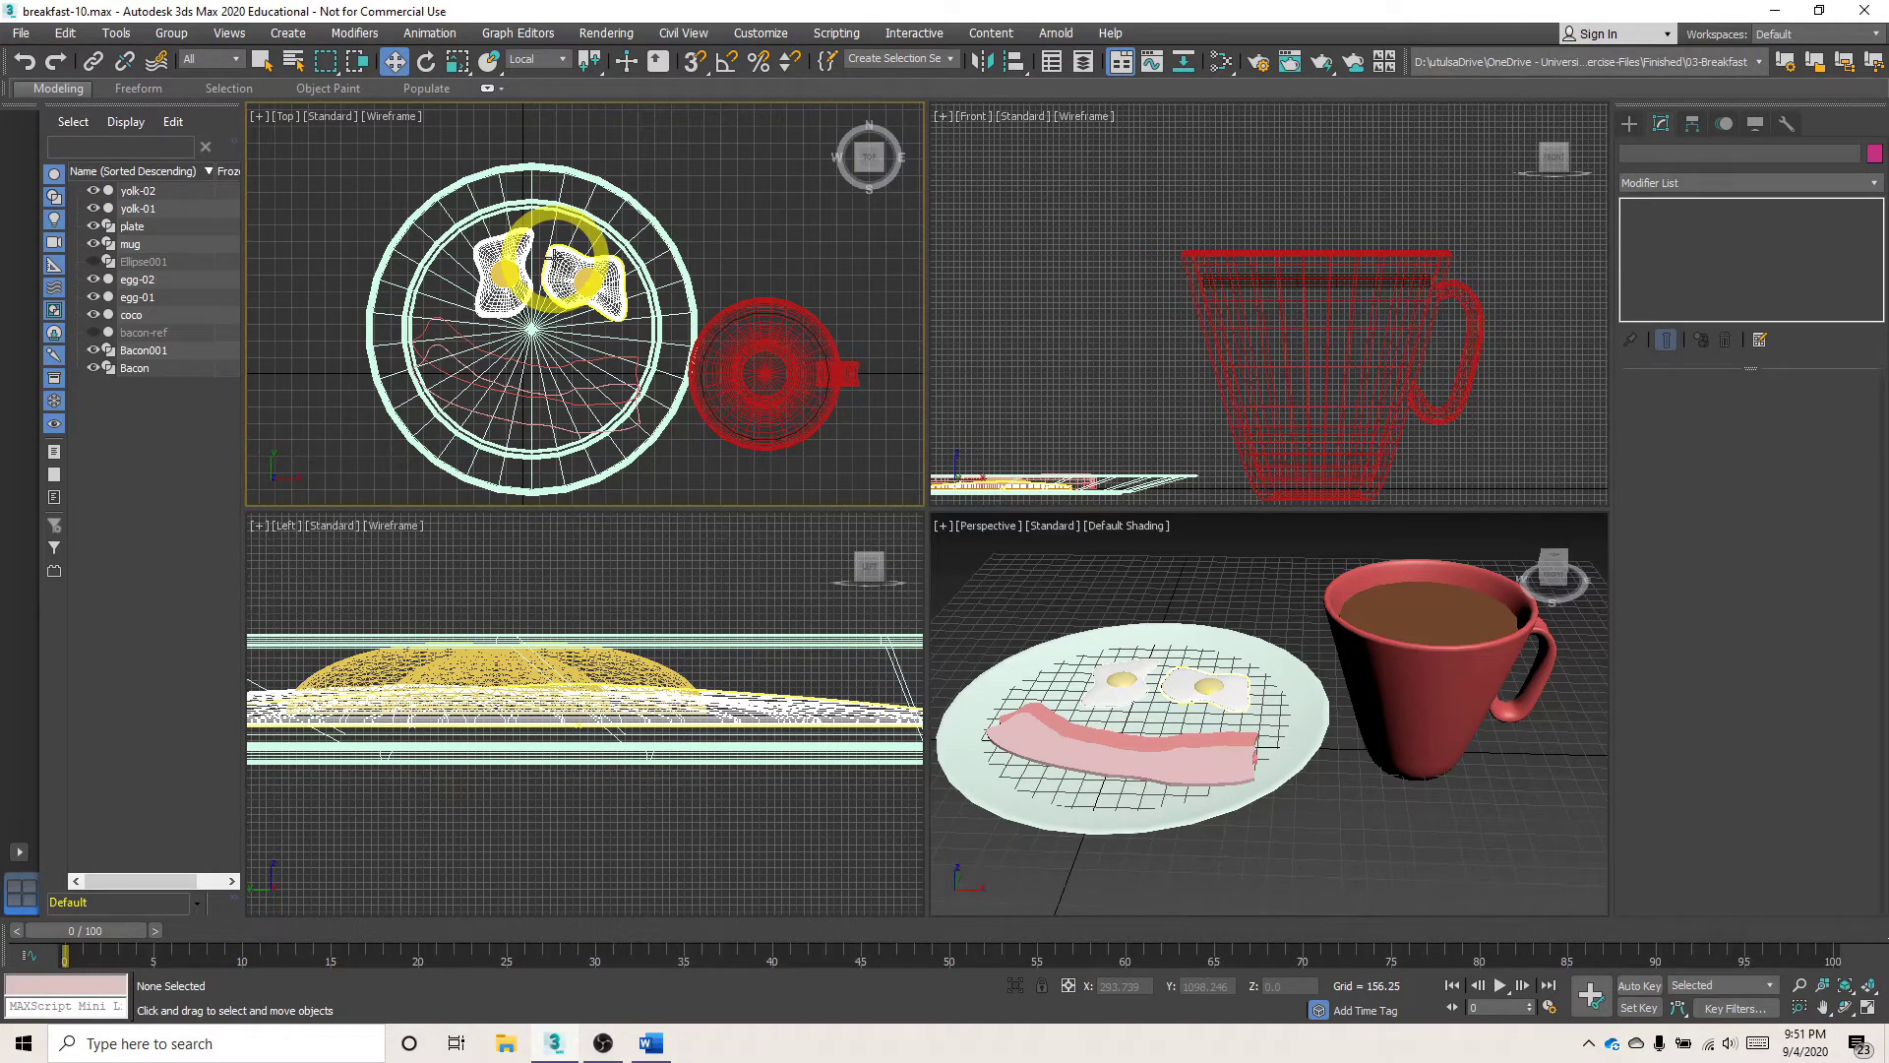
scroll(611, 708, down, 4)
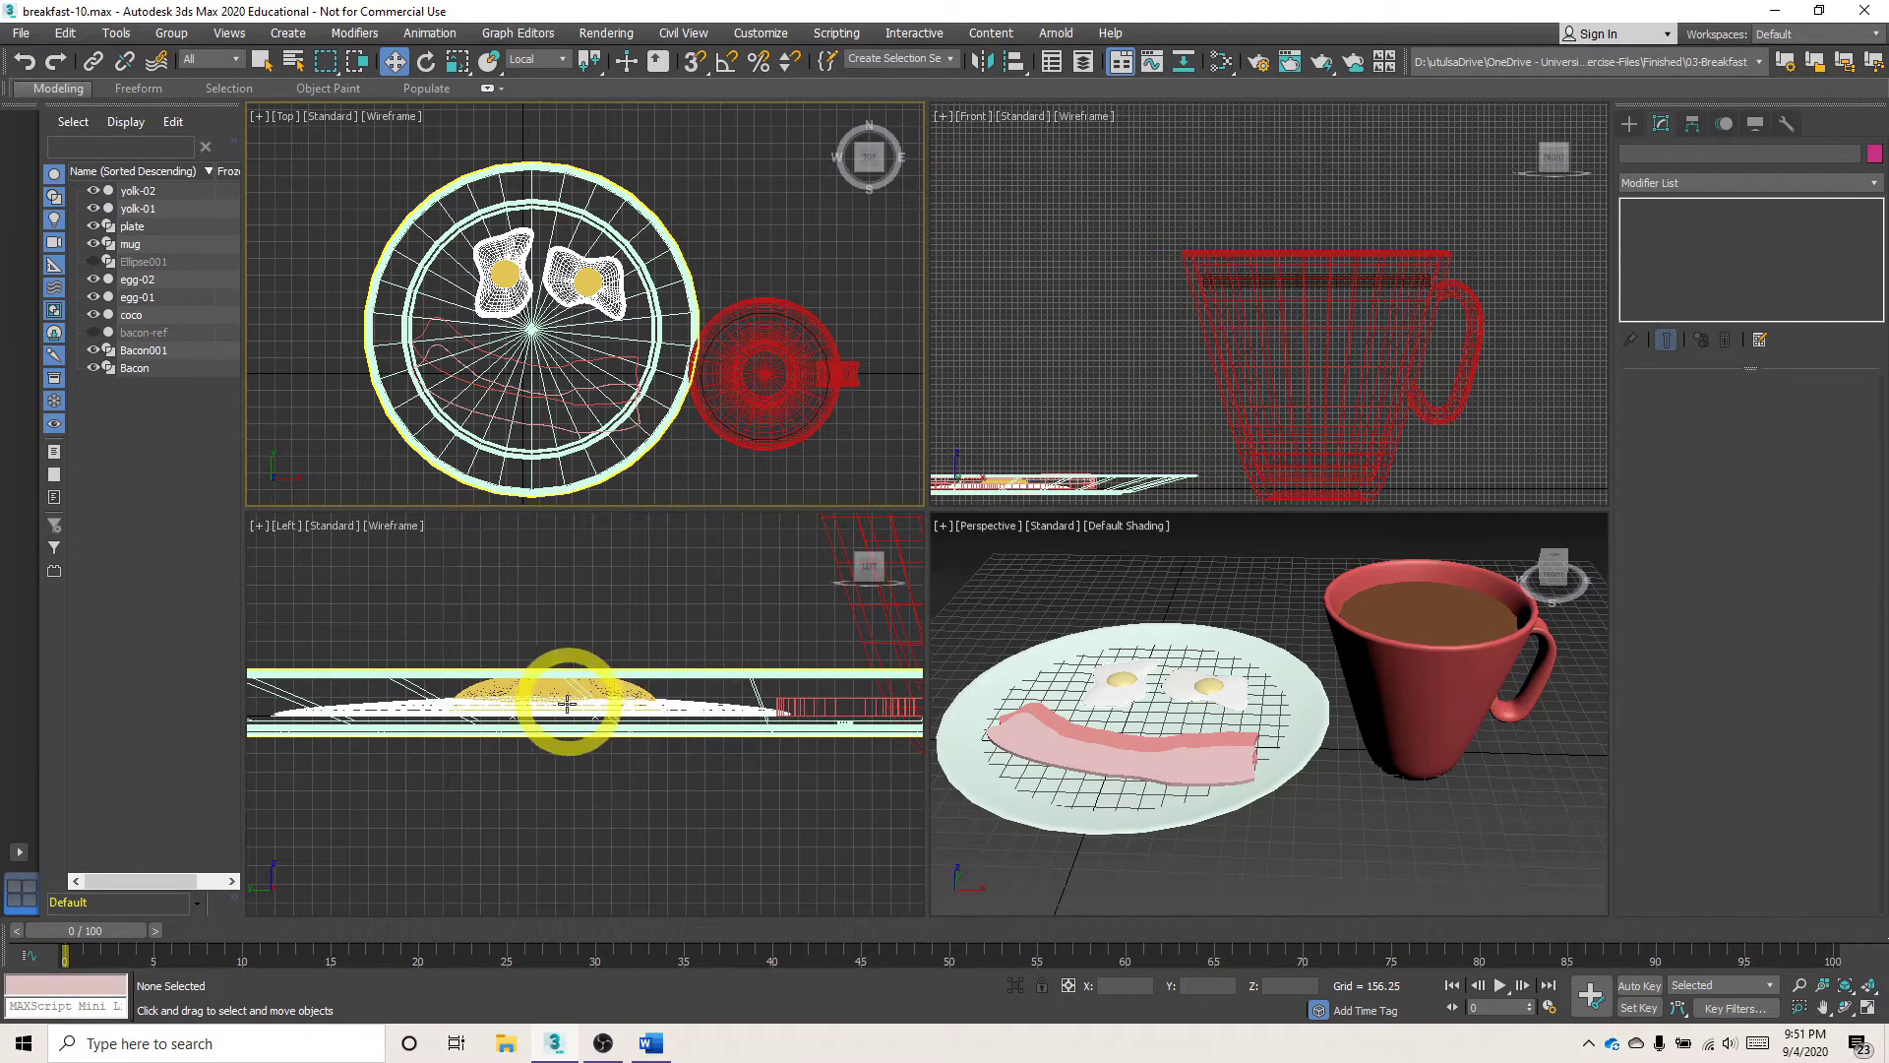
click(580, 769)
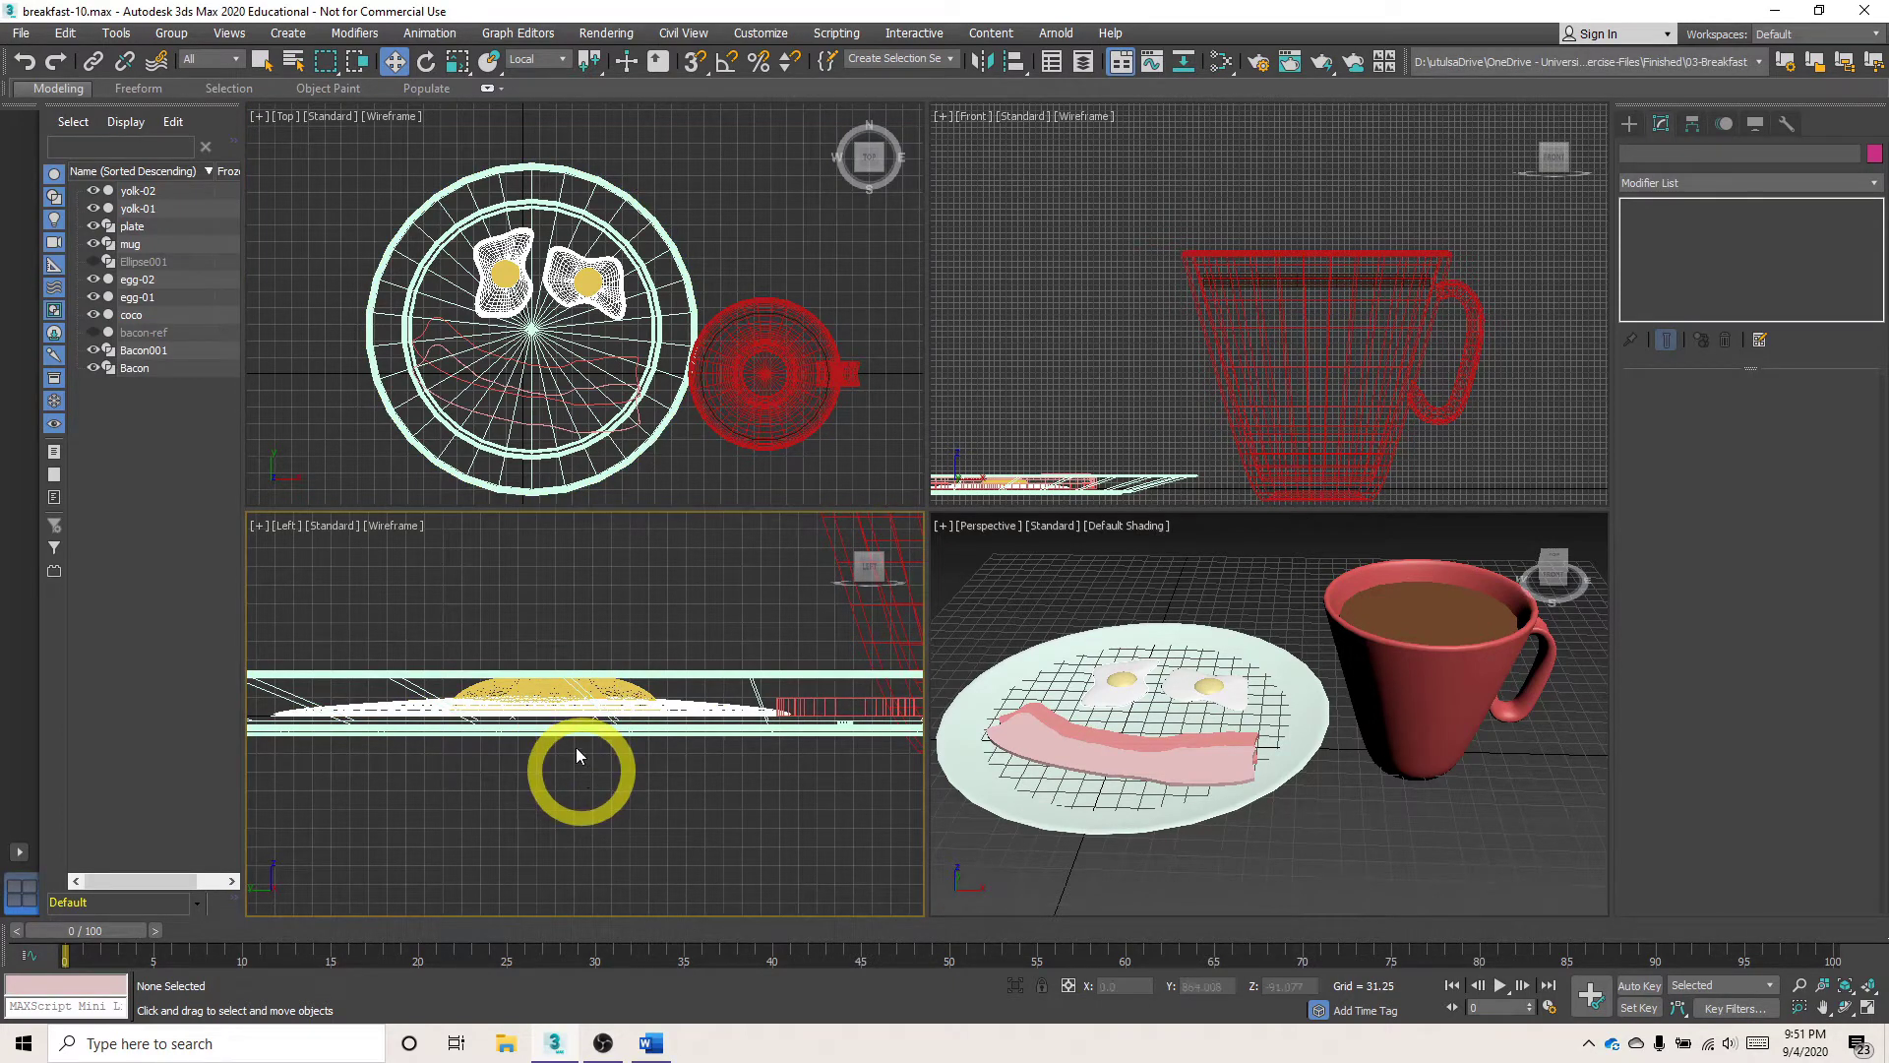
click(580, 769)
click(612, 788)
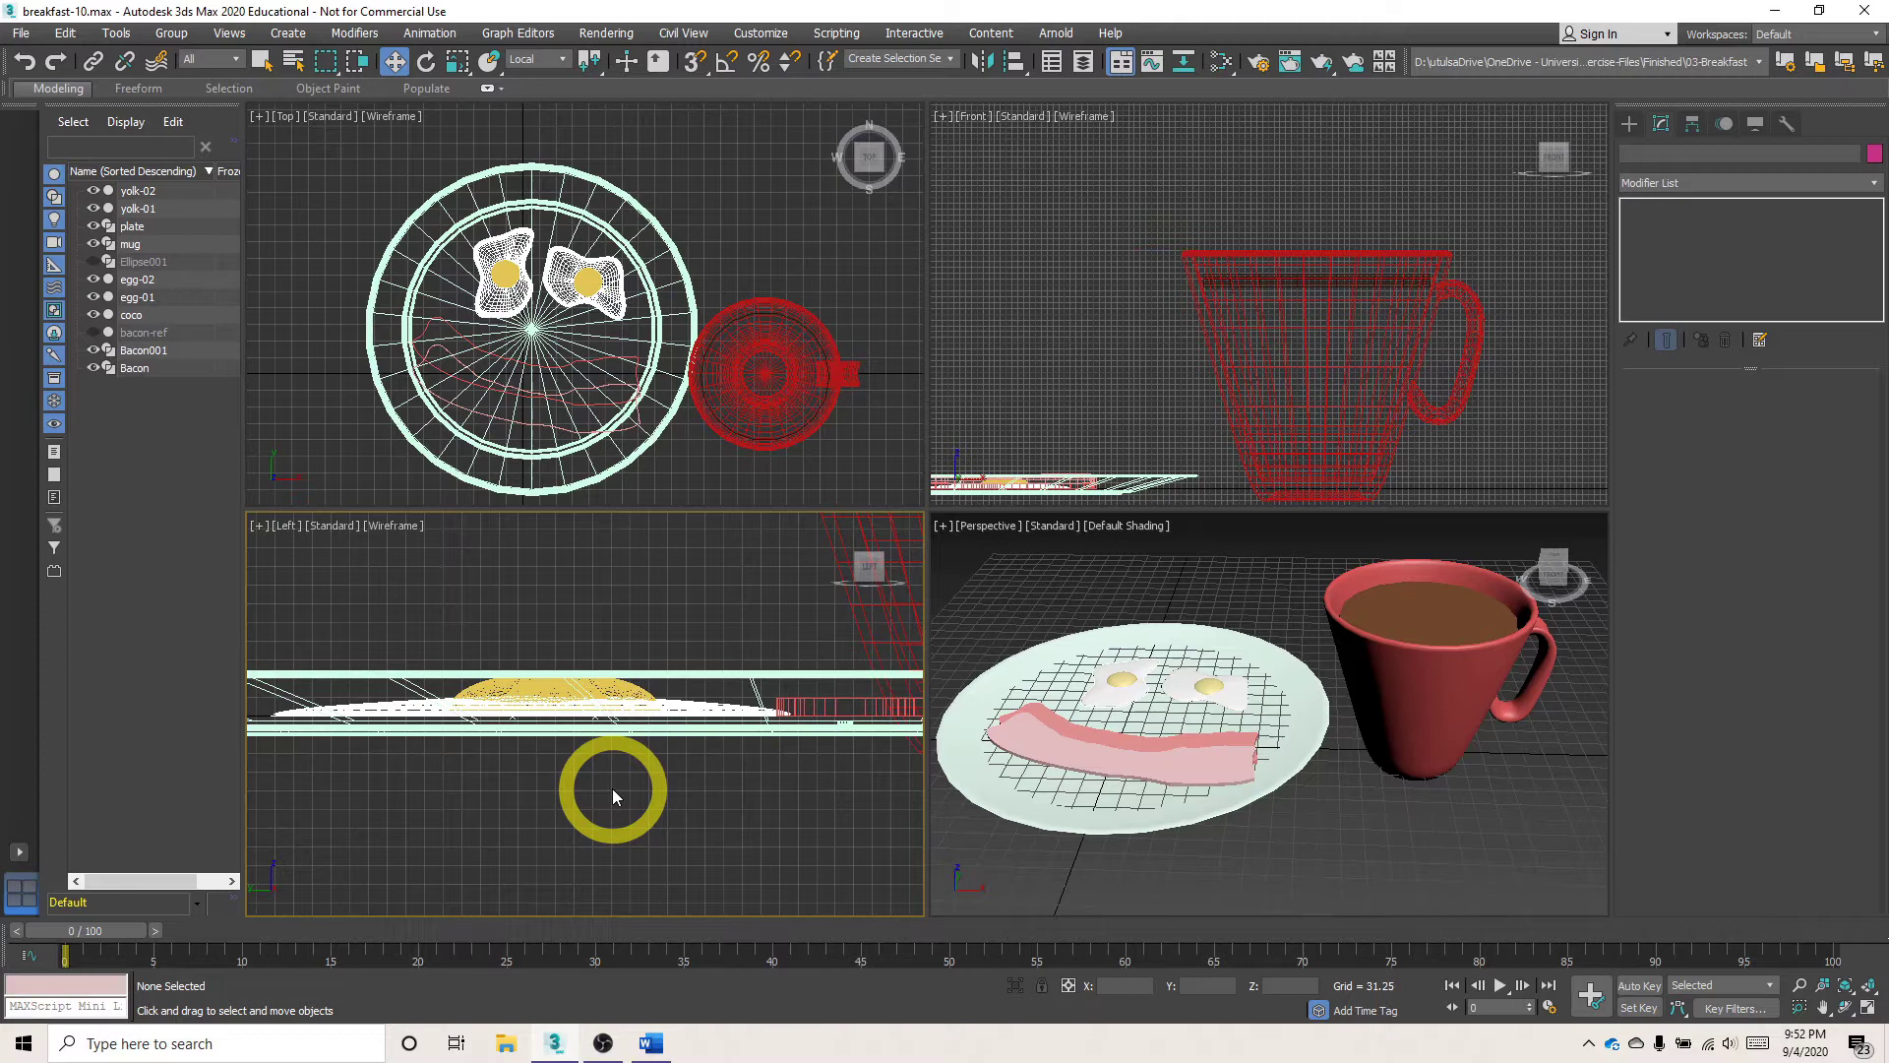
click(1400, 611)
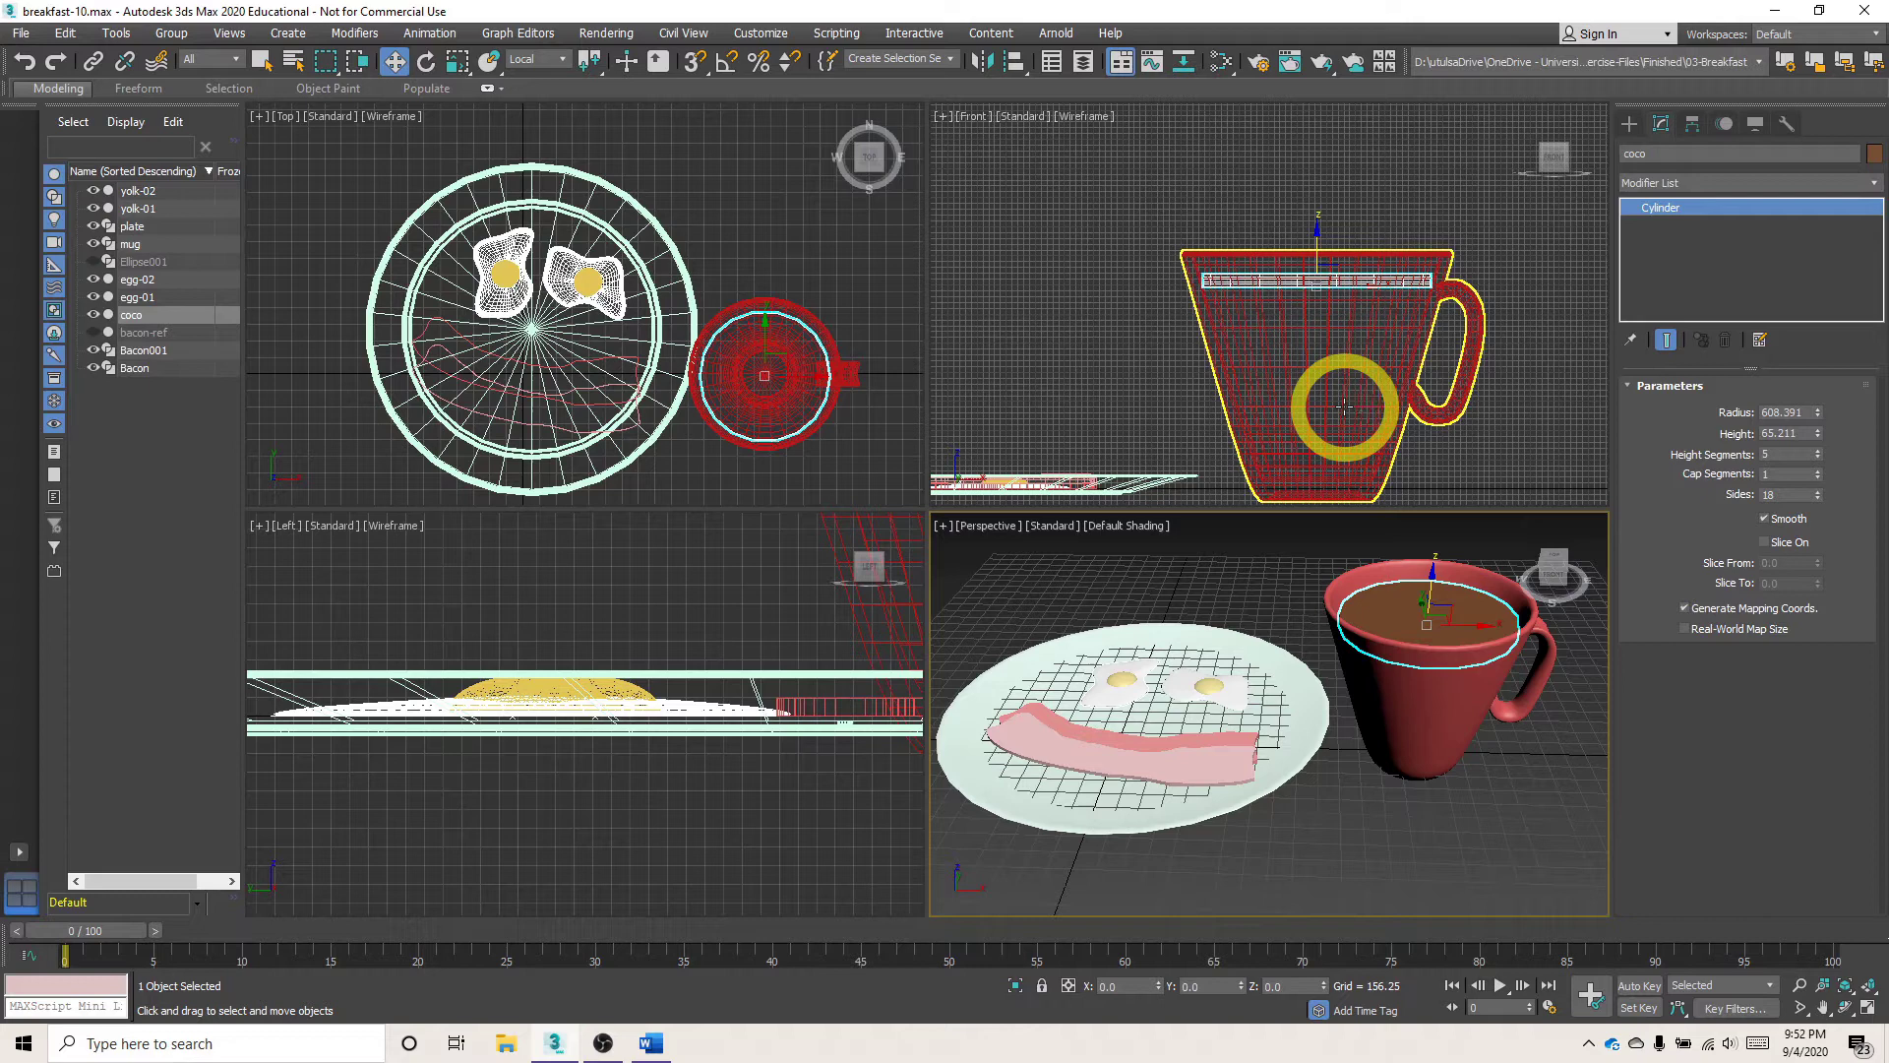
Deselect the coco cylinder and bring up Render Setup (F10)
click(1396, 856)
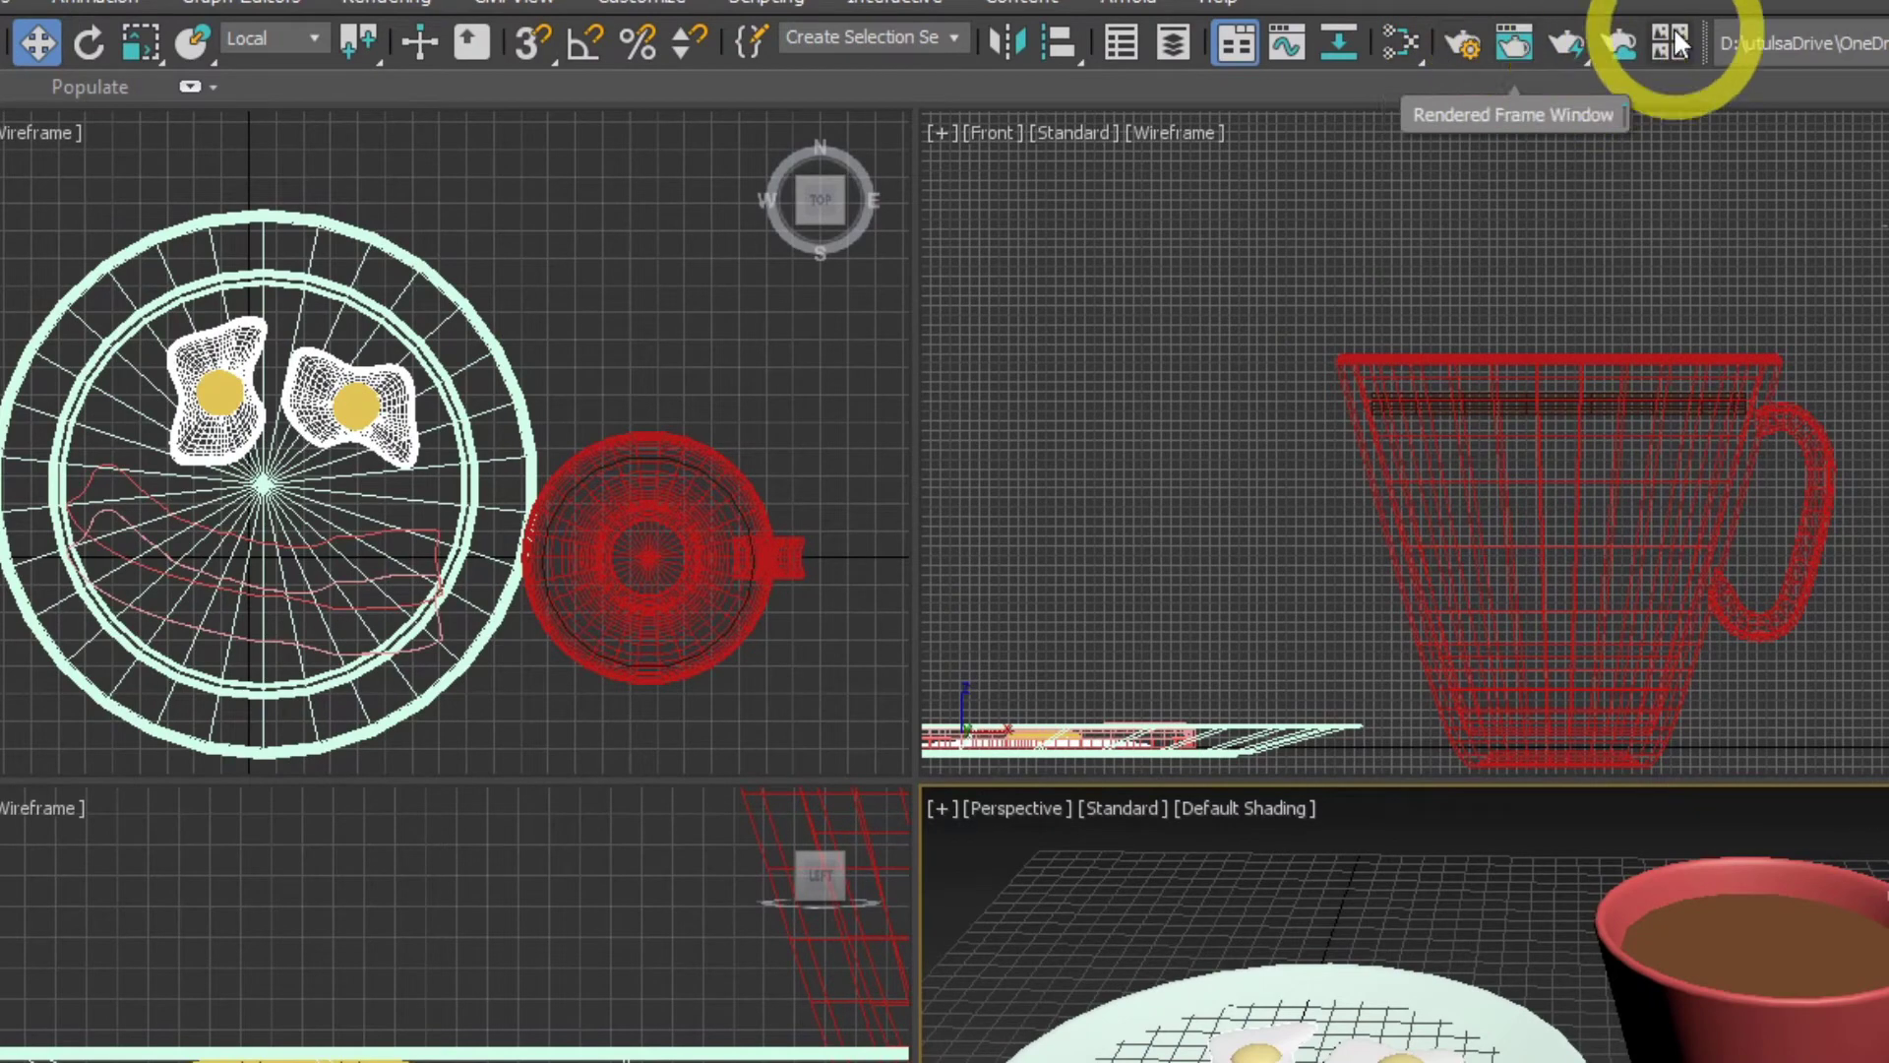
click(1467, 46)
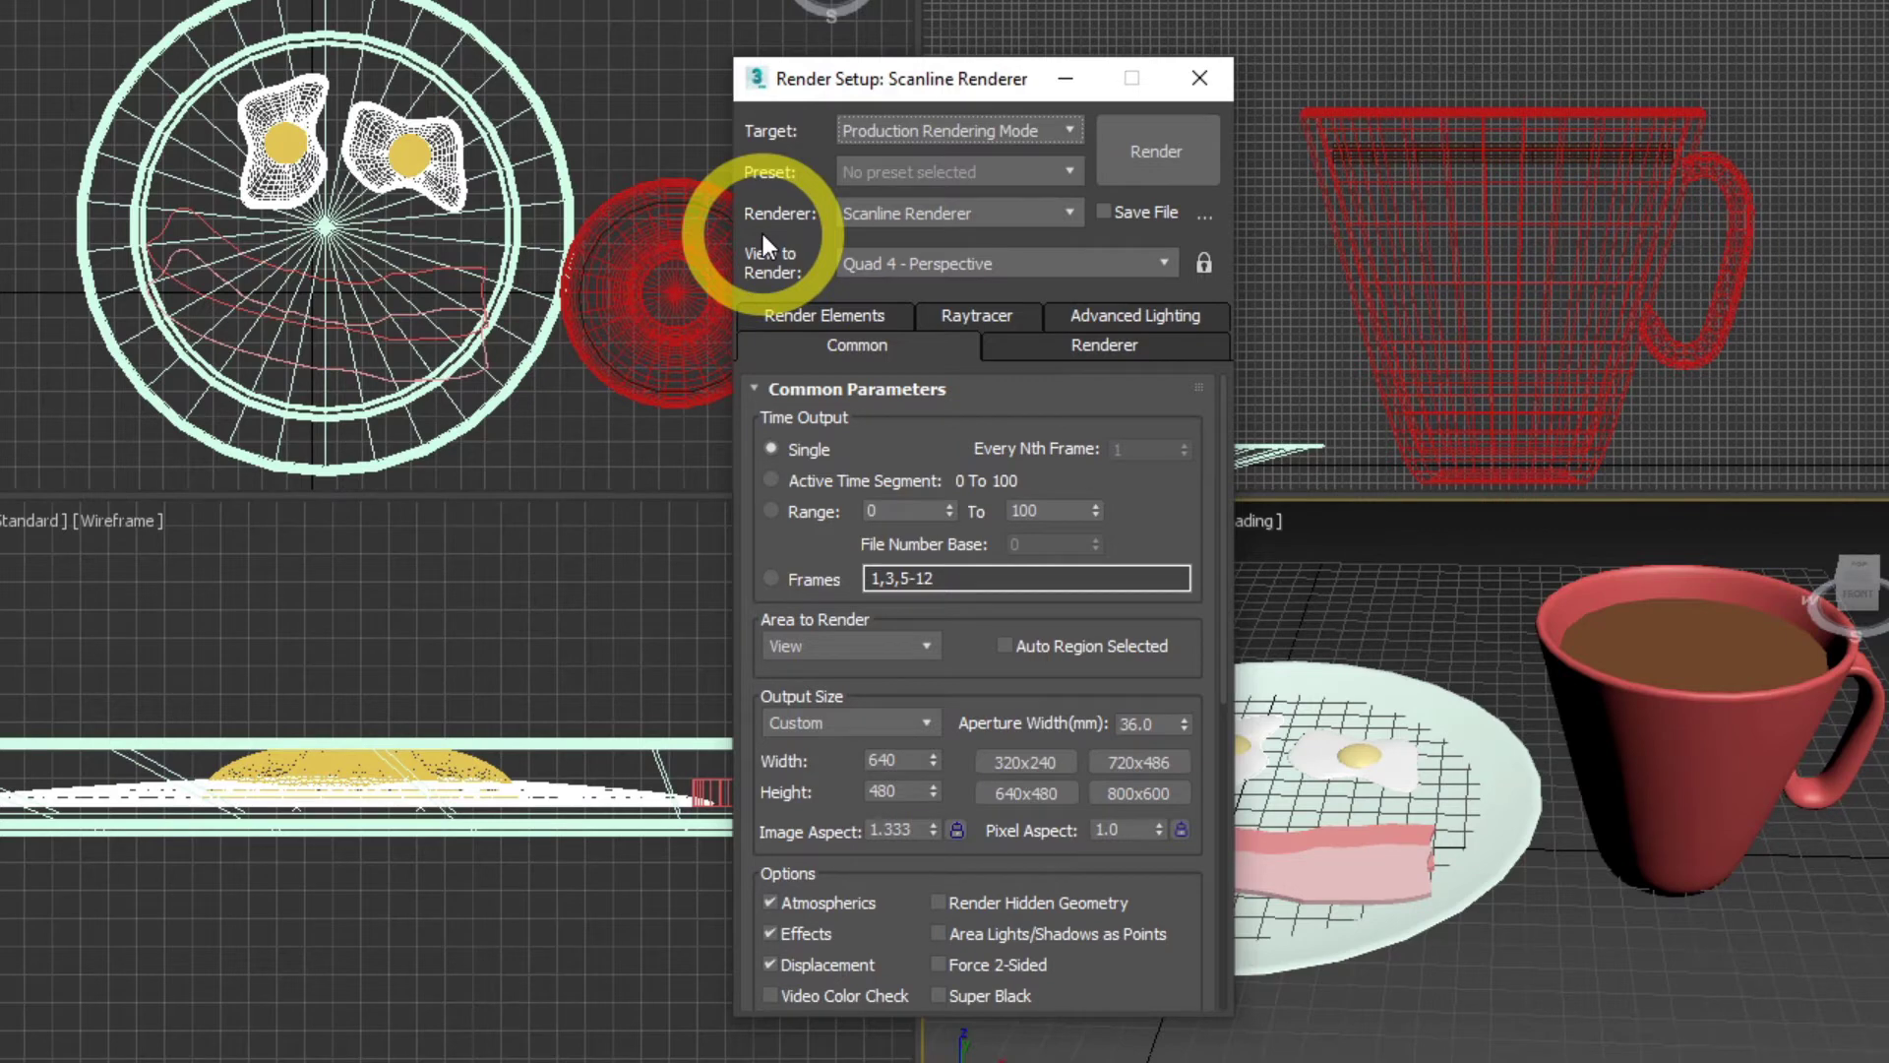
Expand the Renderer dropdown in Render Setup to list the available renderers
click(1070, 215)
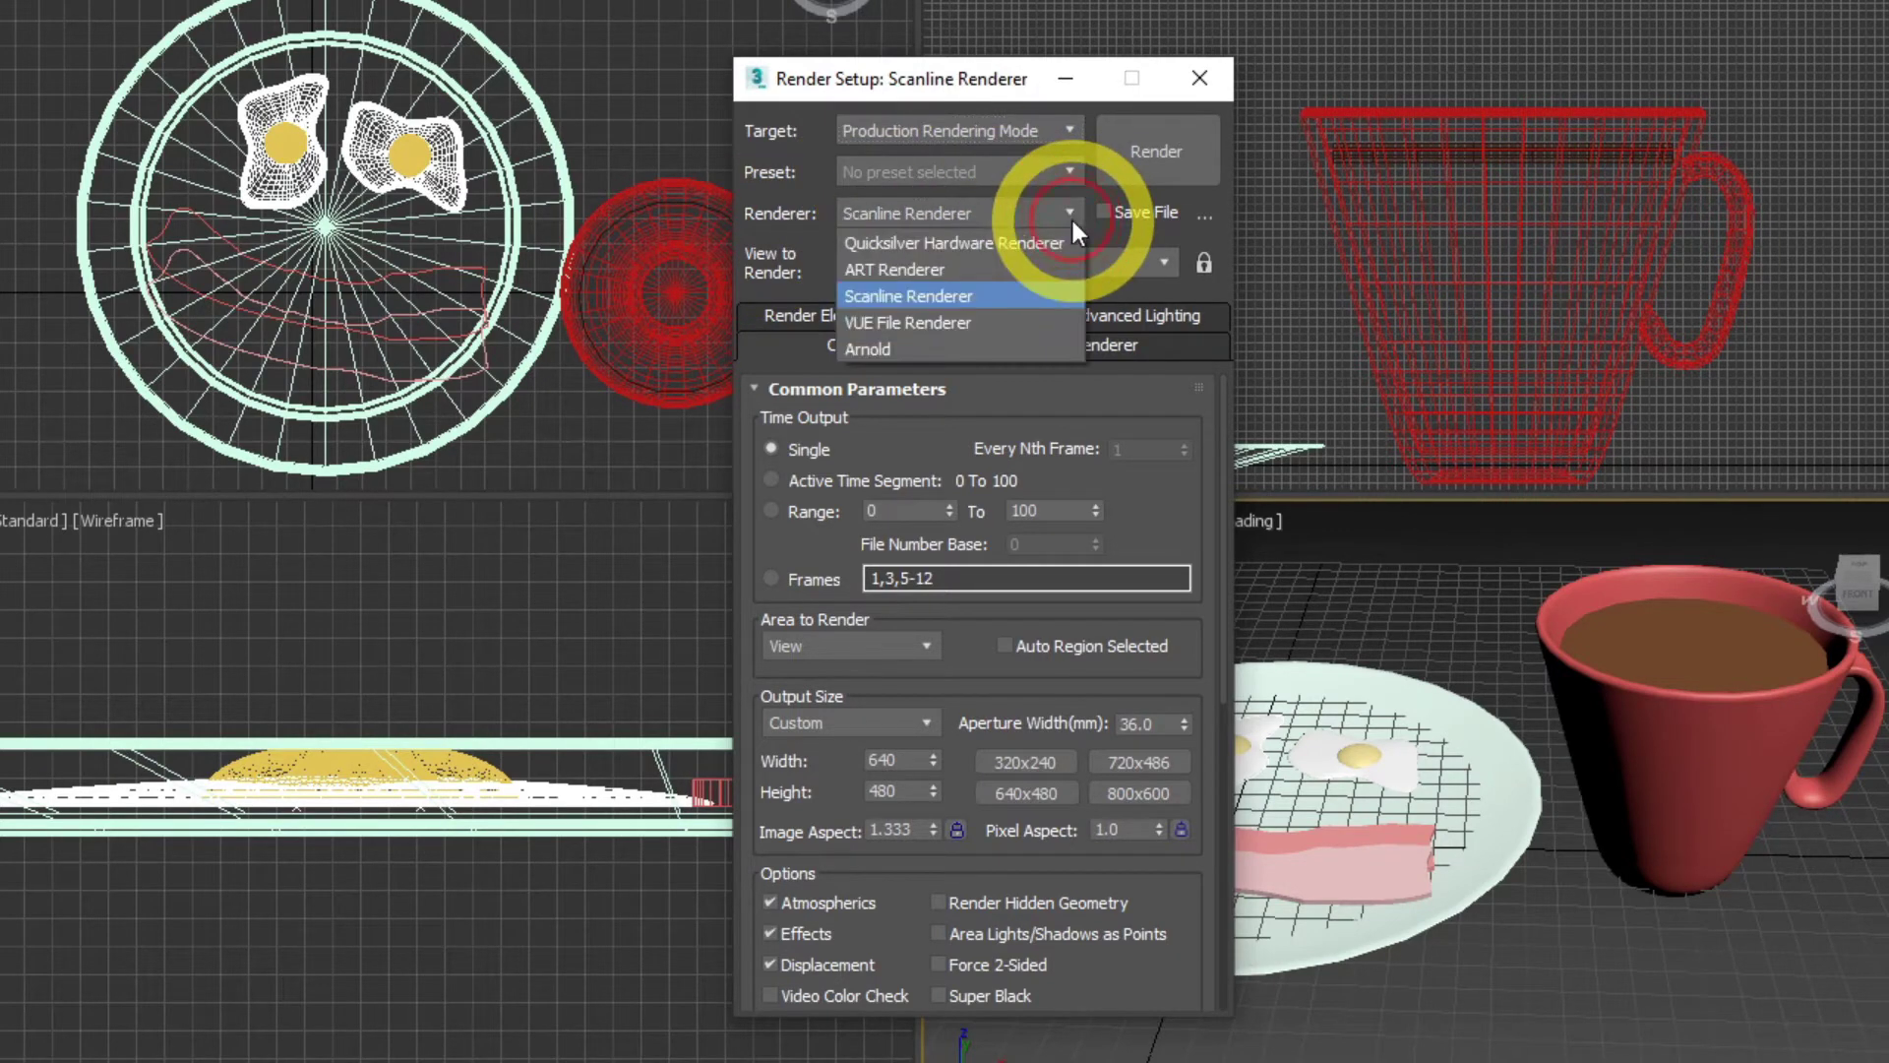
Keep Scanline Renderer as the renderer and pan down the Common tab rollout
click(1037, 305)
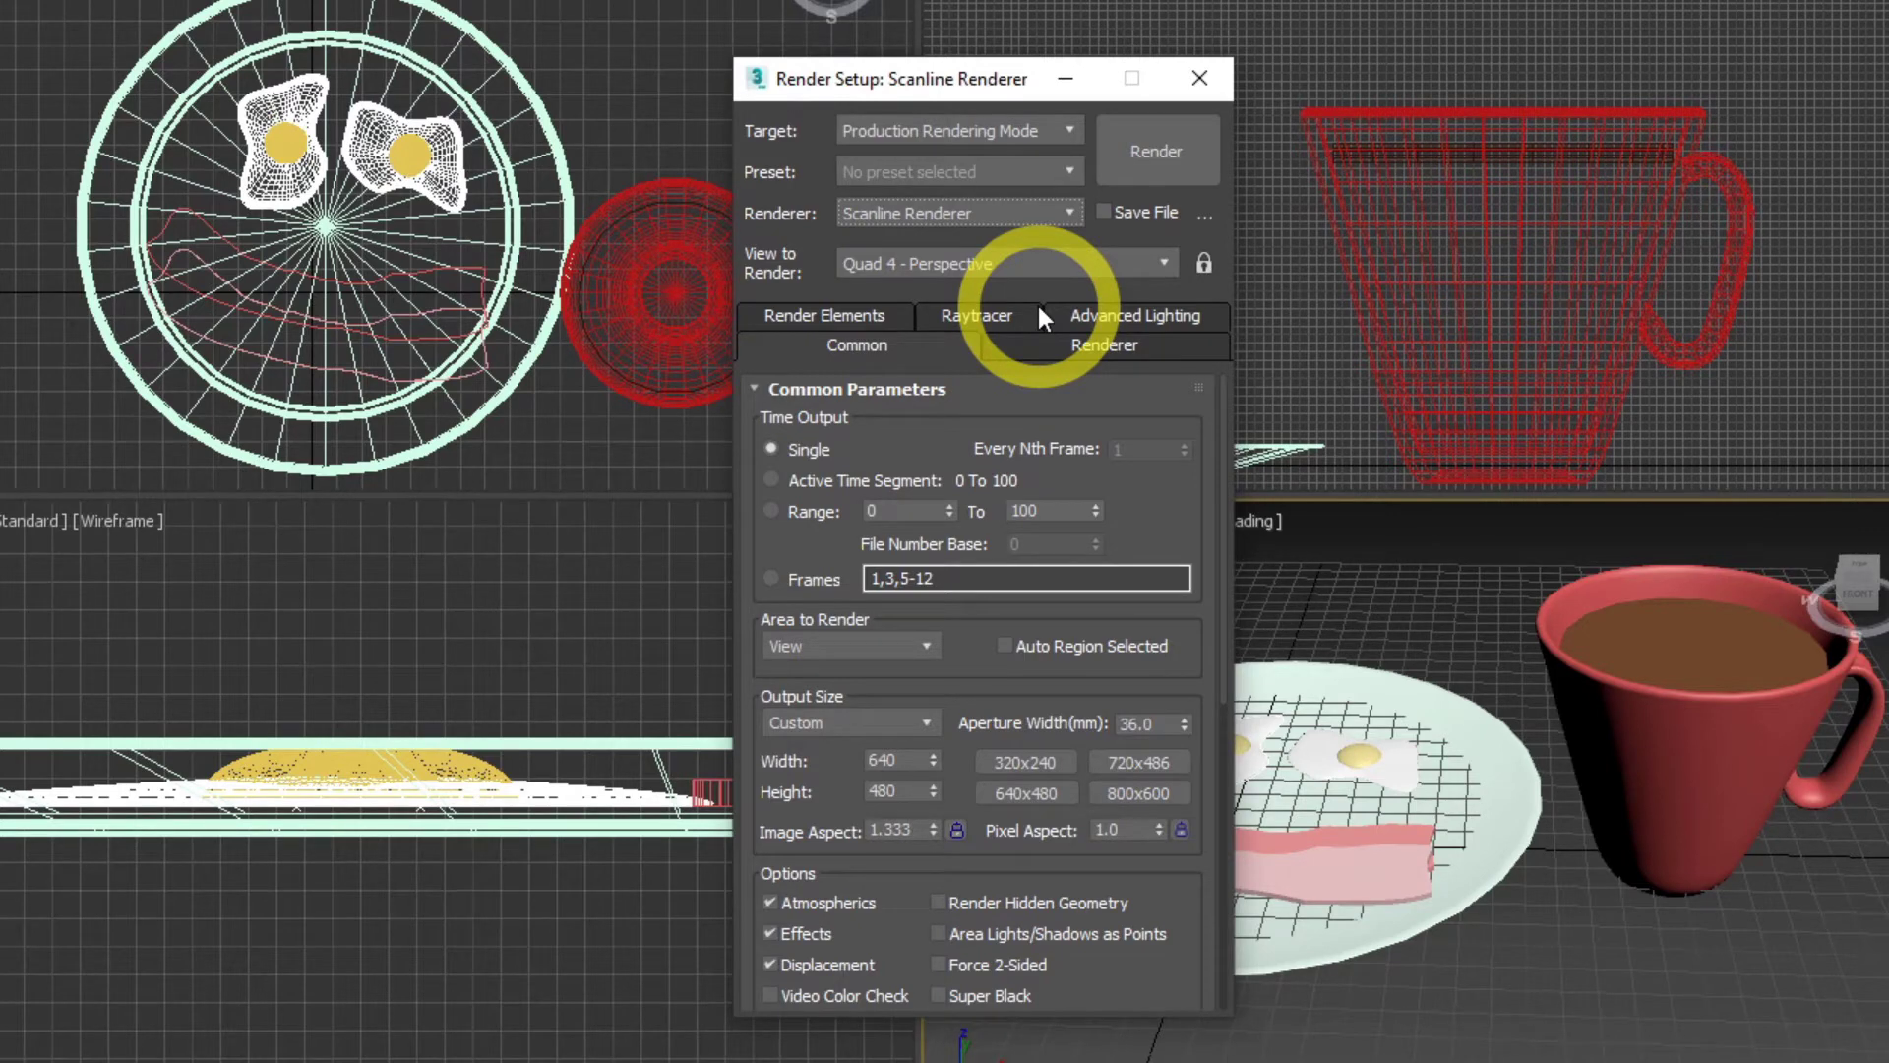
drag(1138, 505, 1152, 576)
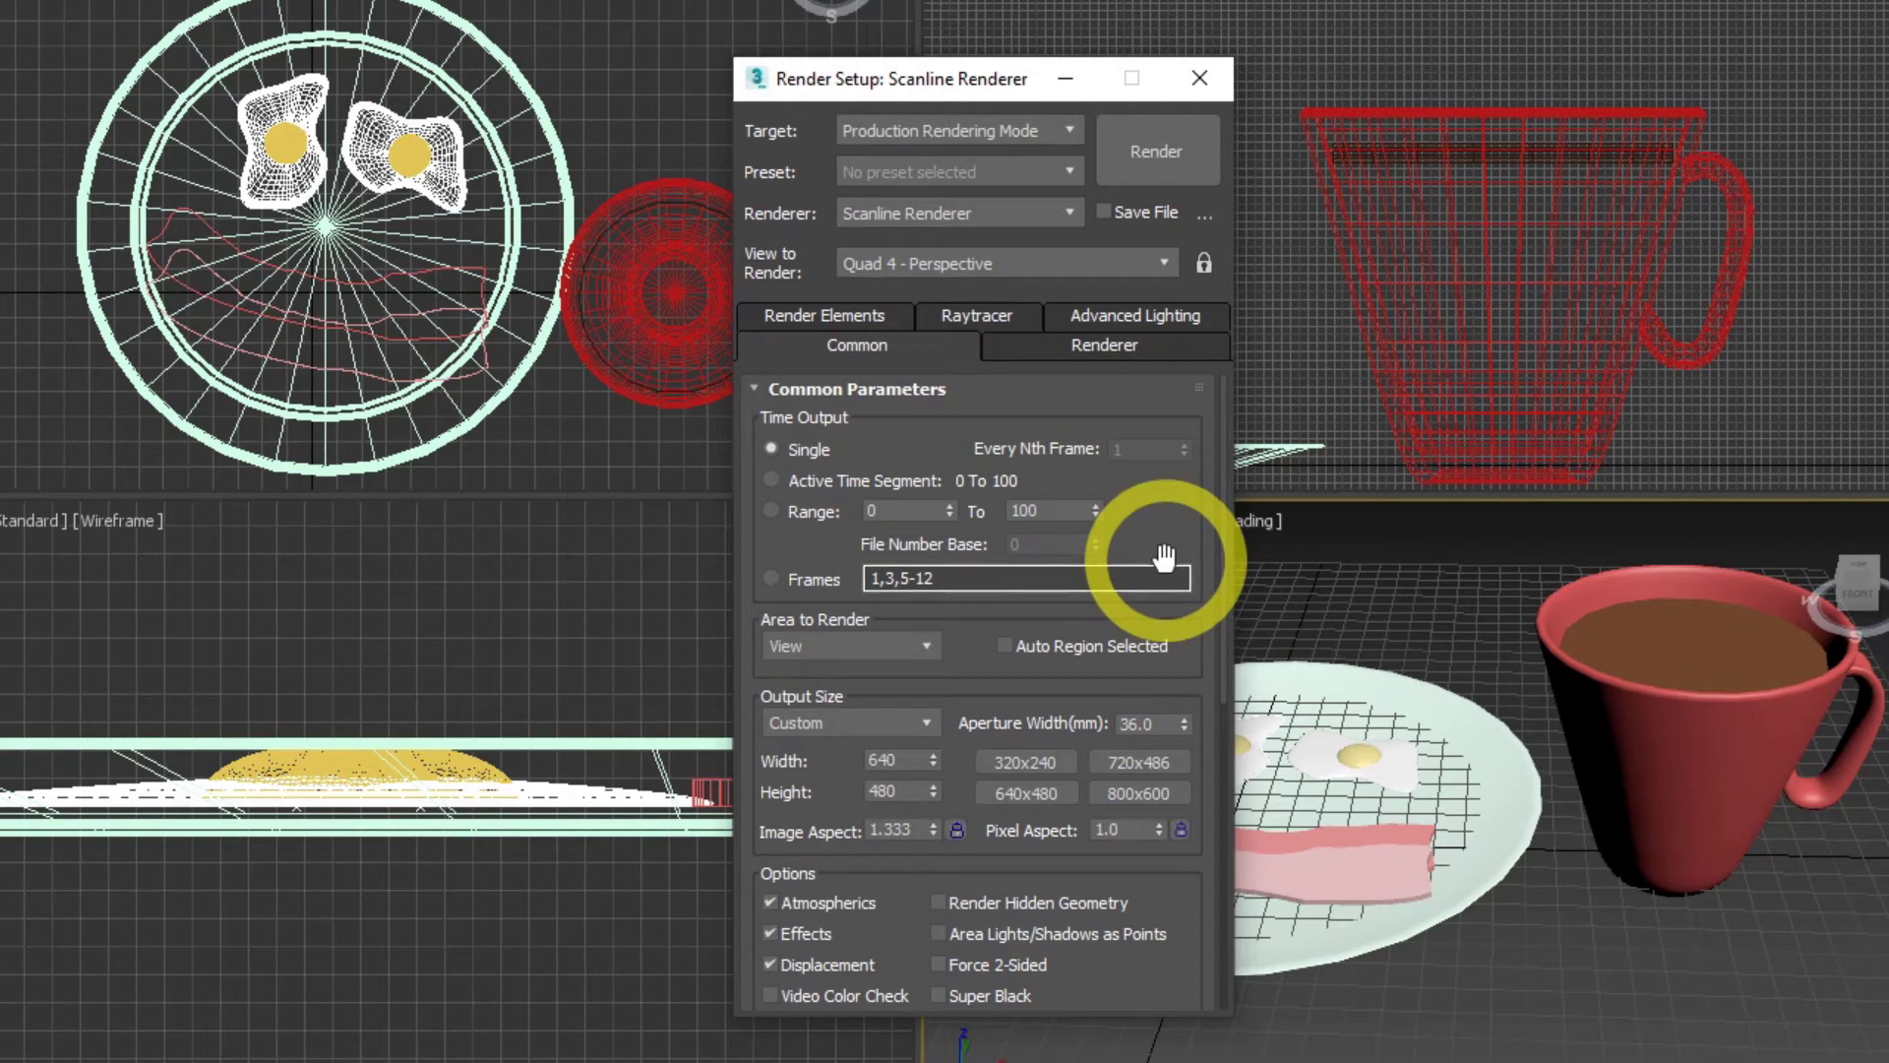
click(773, 479)
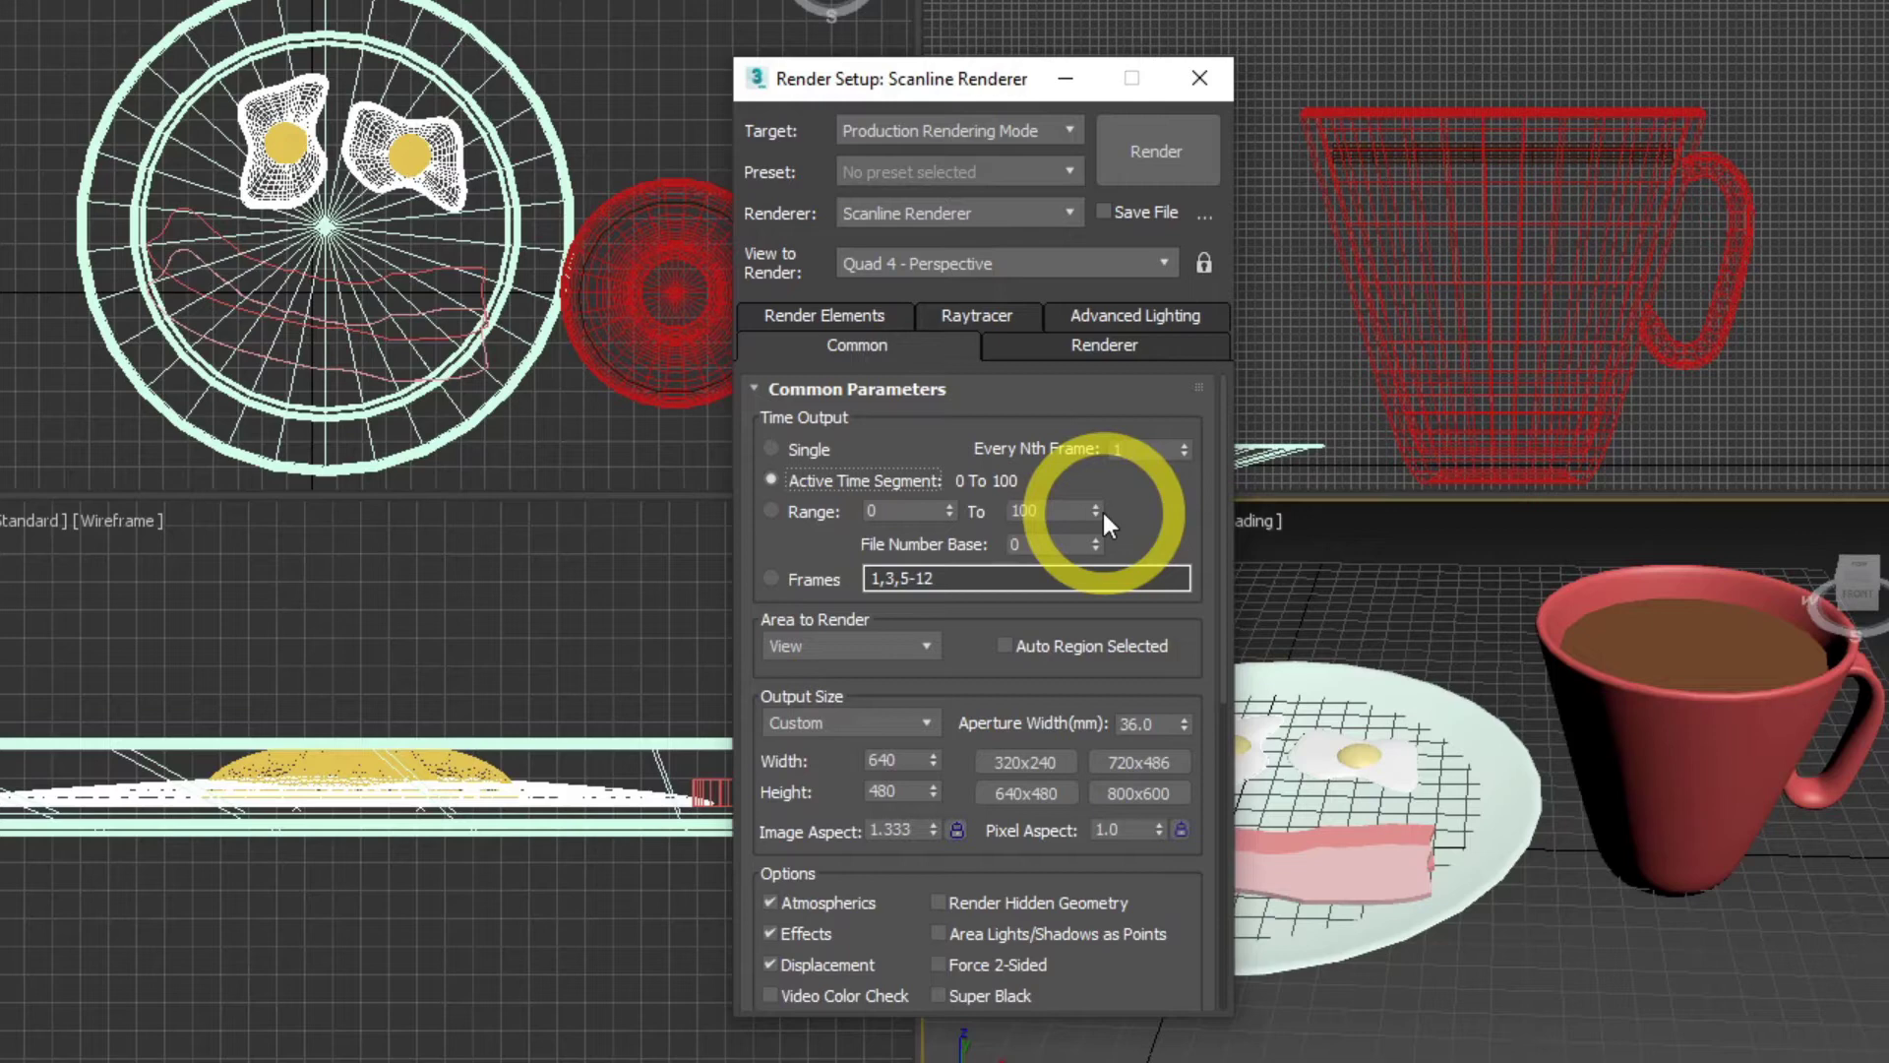
click(802, 511)
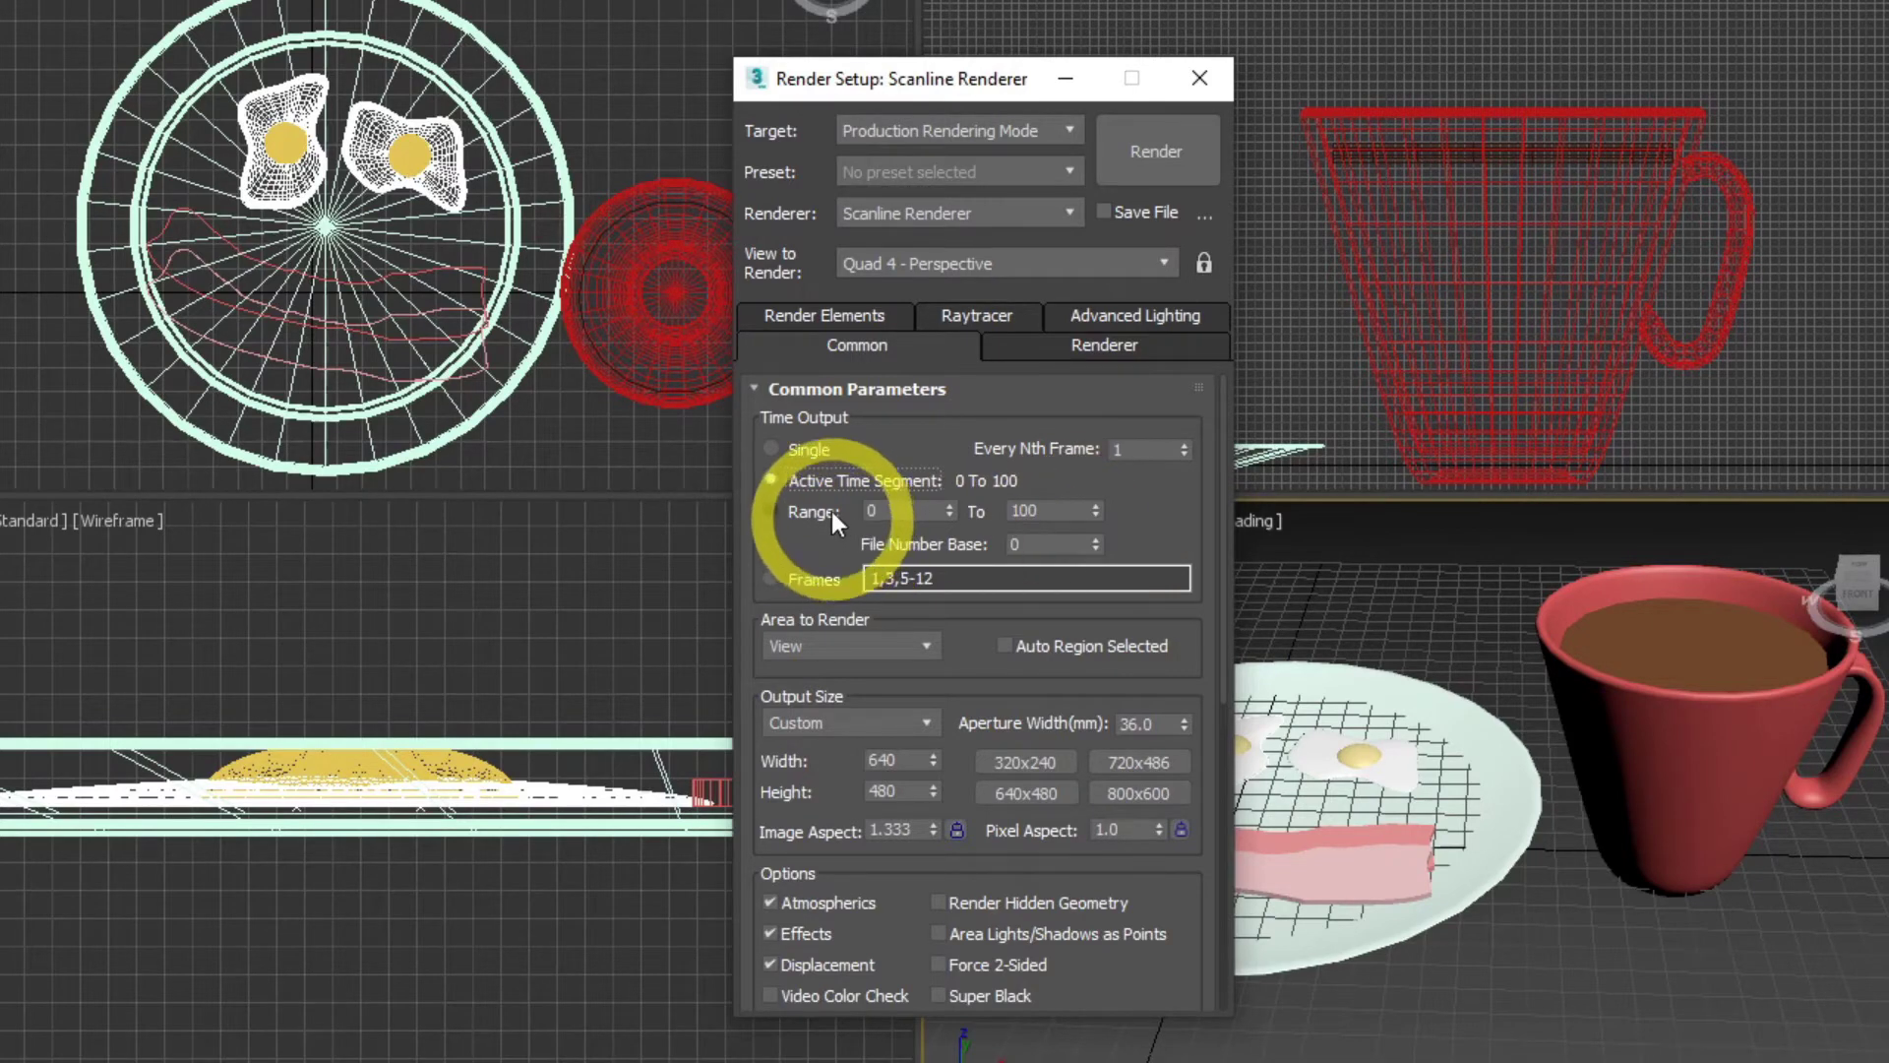
click(822, 576)
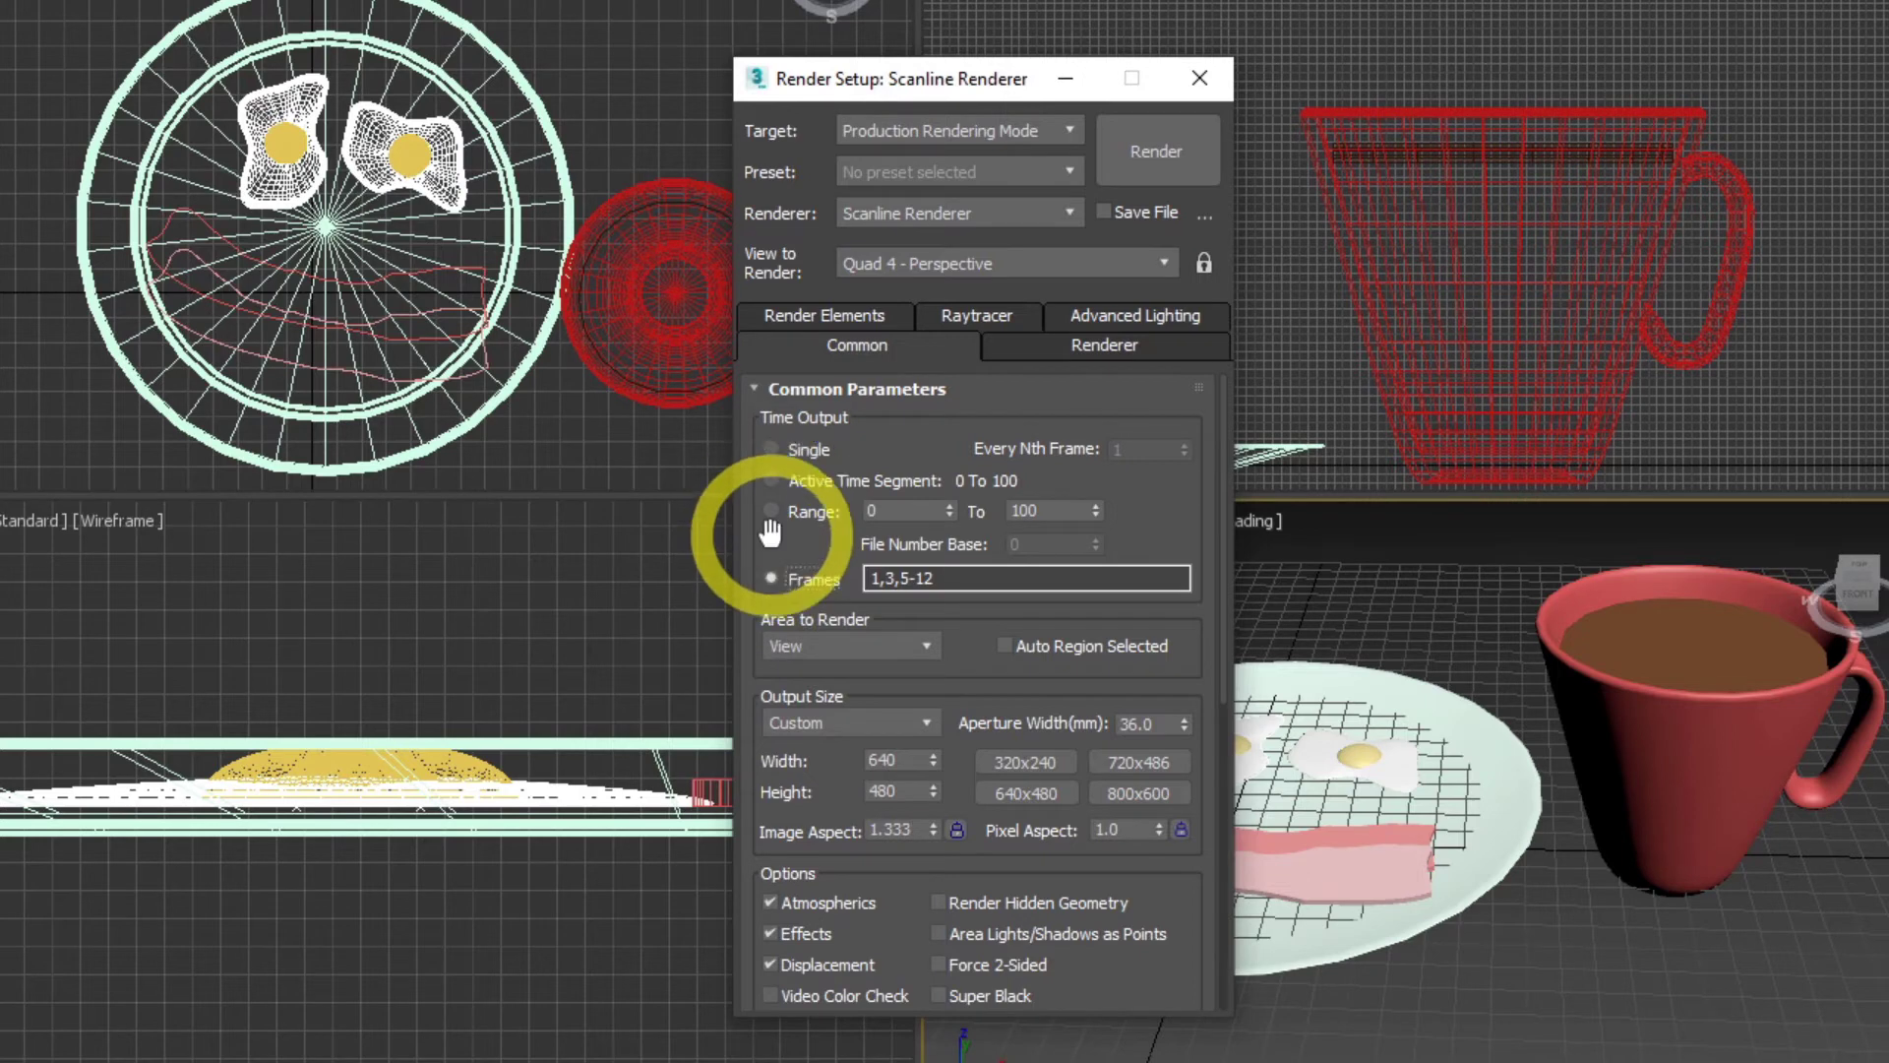
click(886, 443)
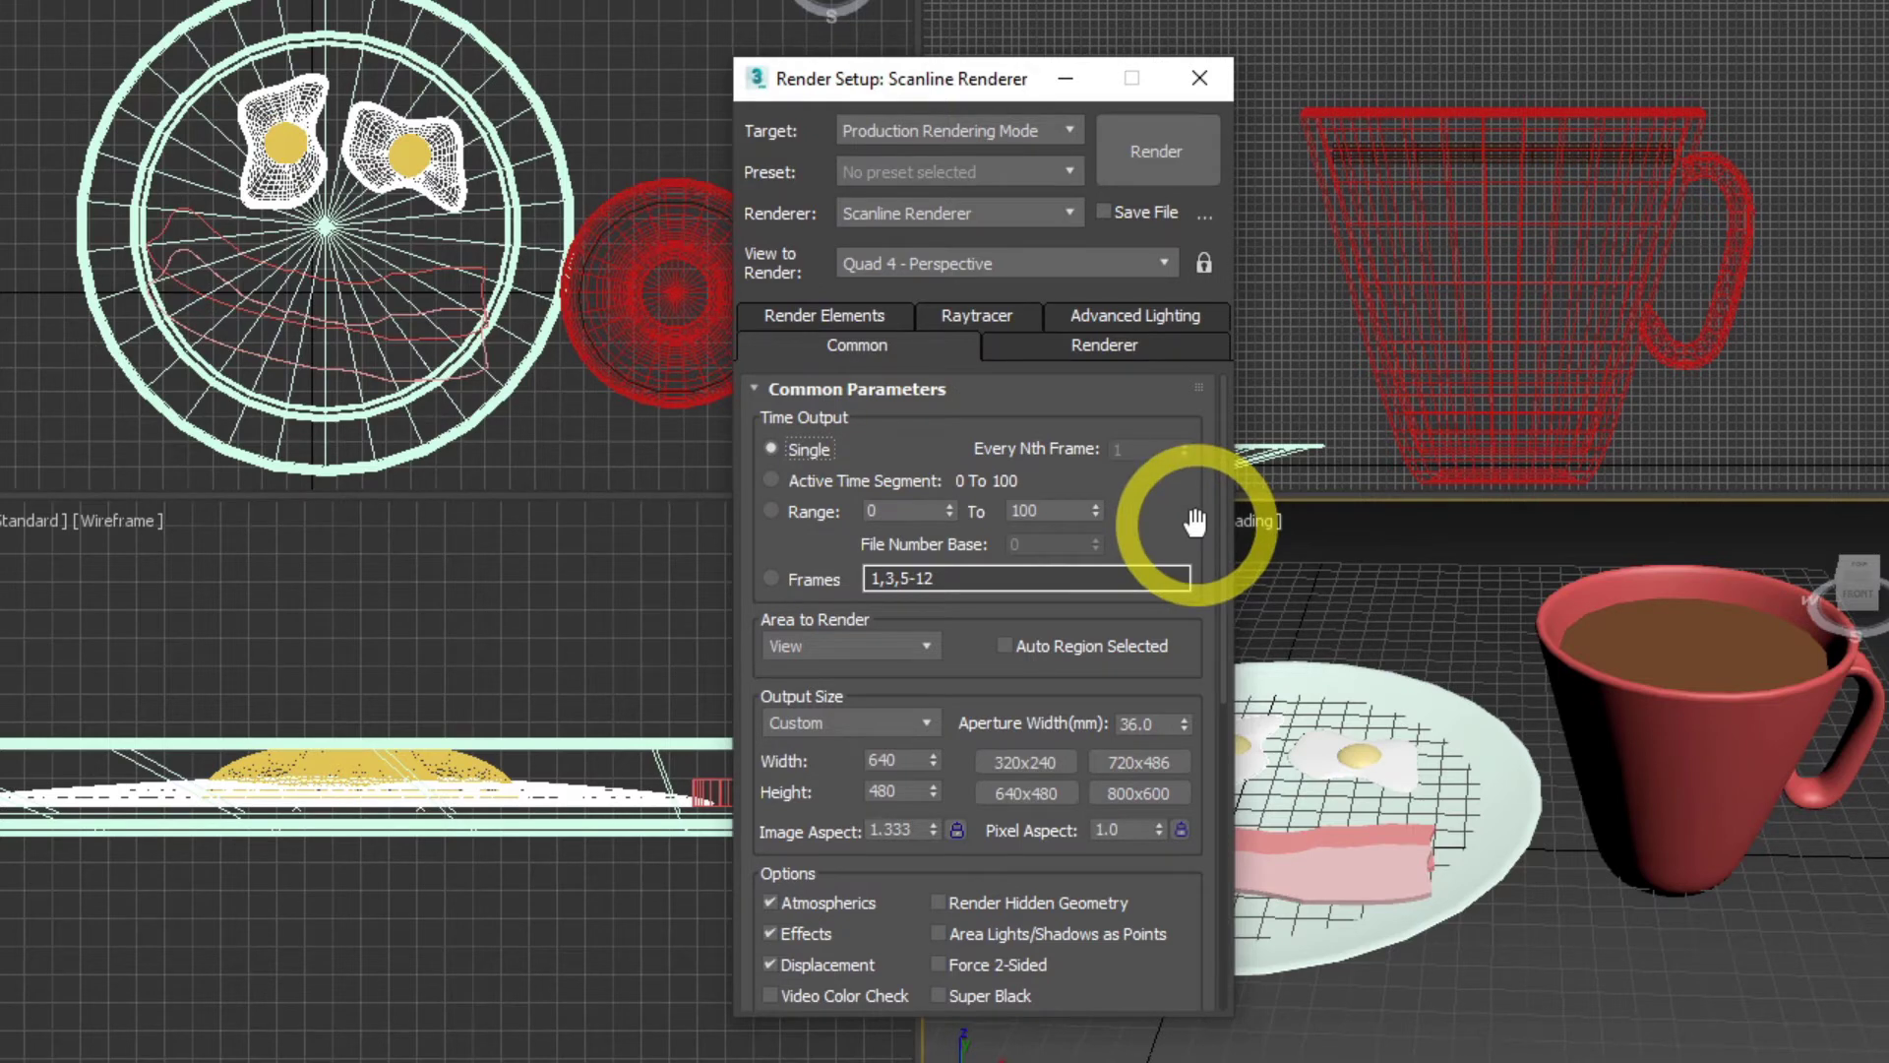
Leave the Range end at 100 and scroll Common Parameters to reveal the Output Size section
scroll(1171, 528, down, 1)
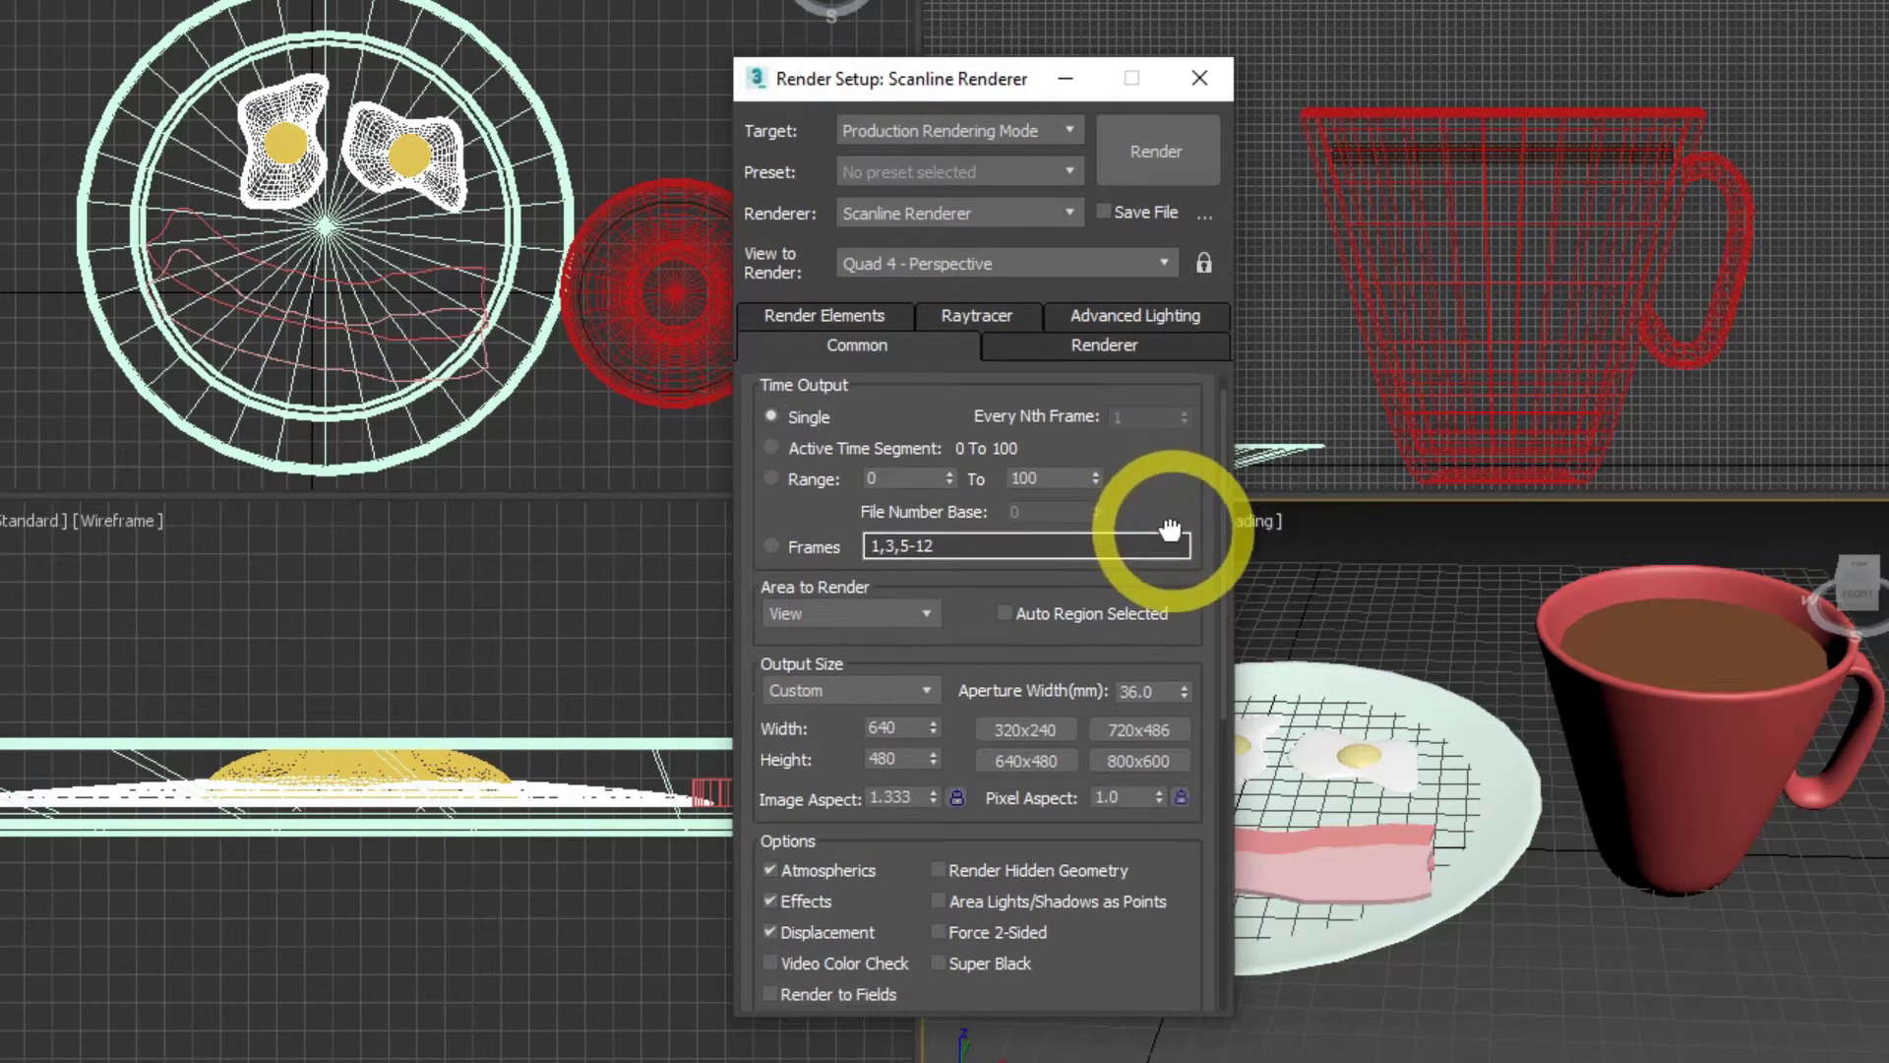
drag(1171, 529, 1160, 662)
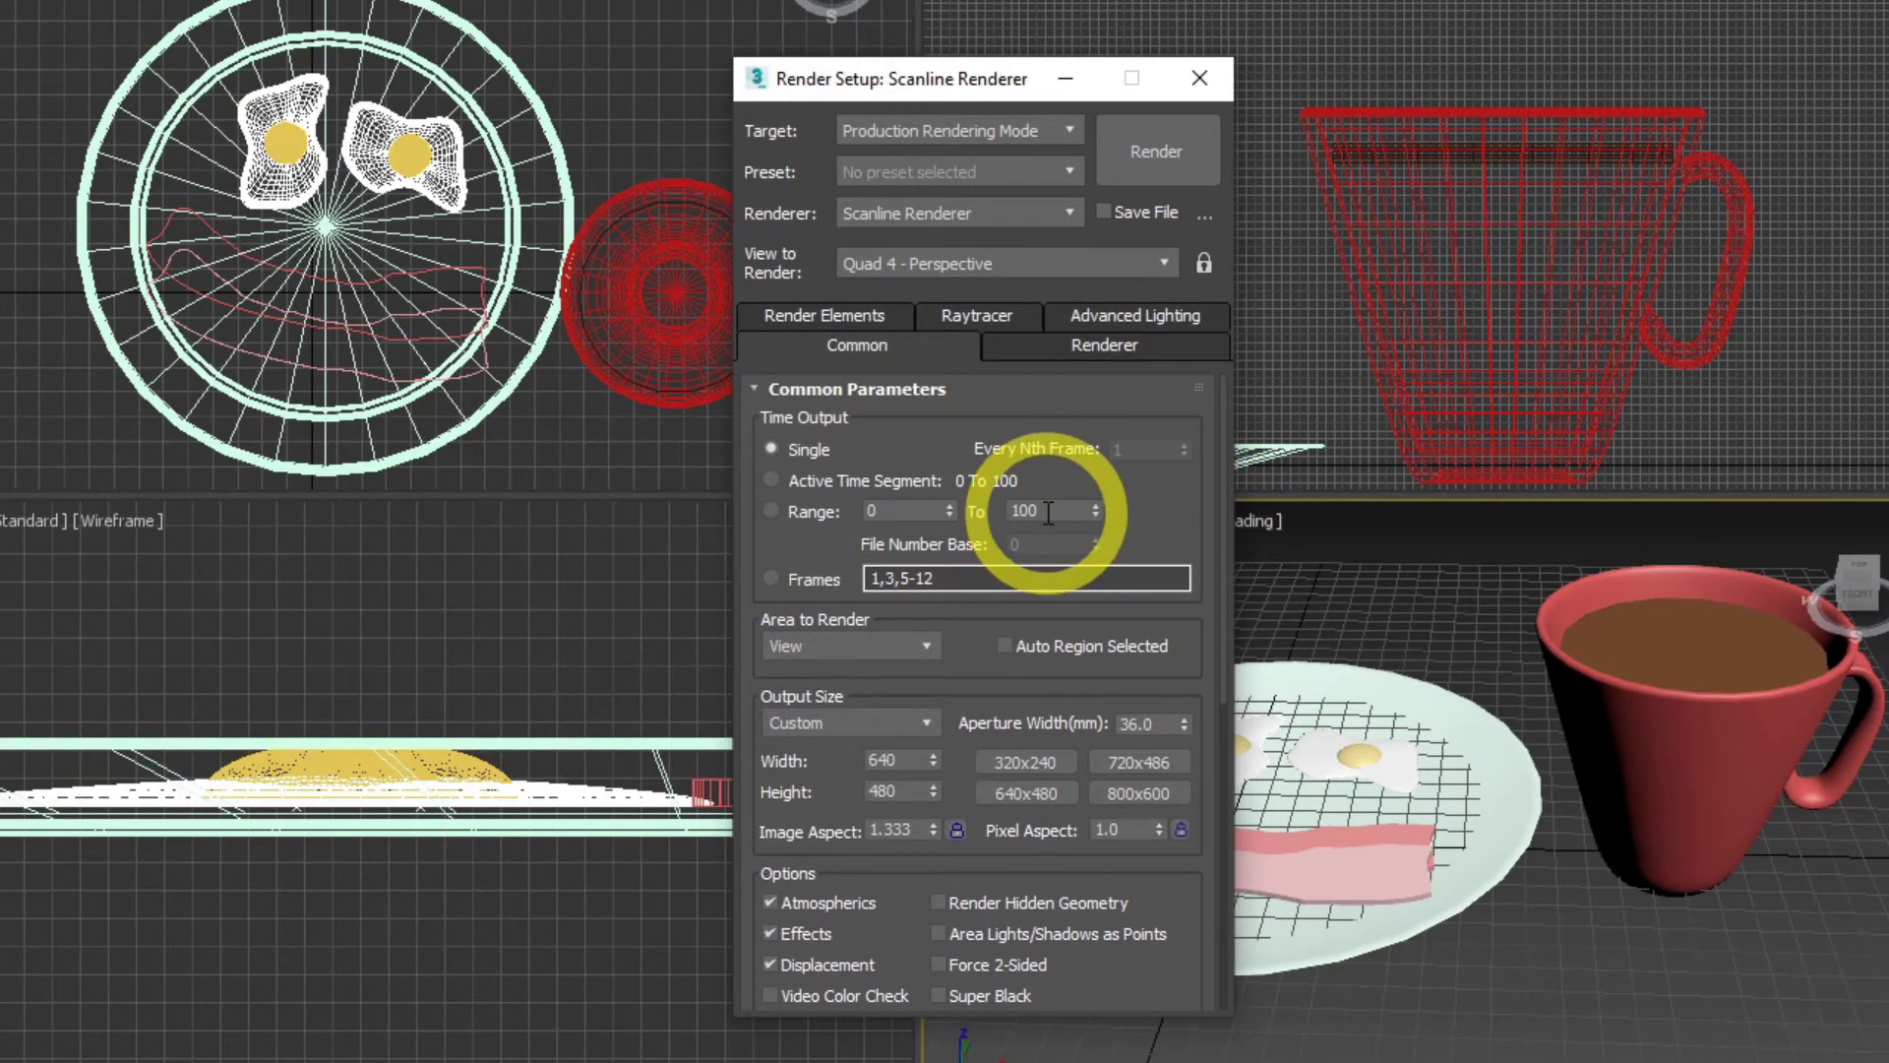
double_click(1047, 510)
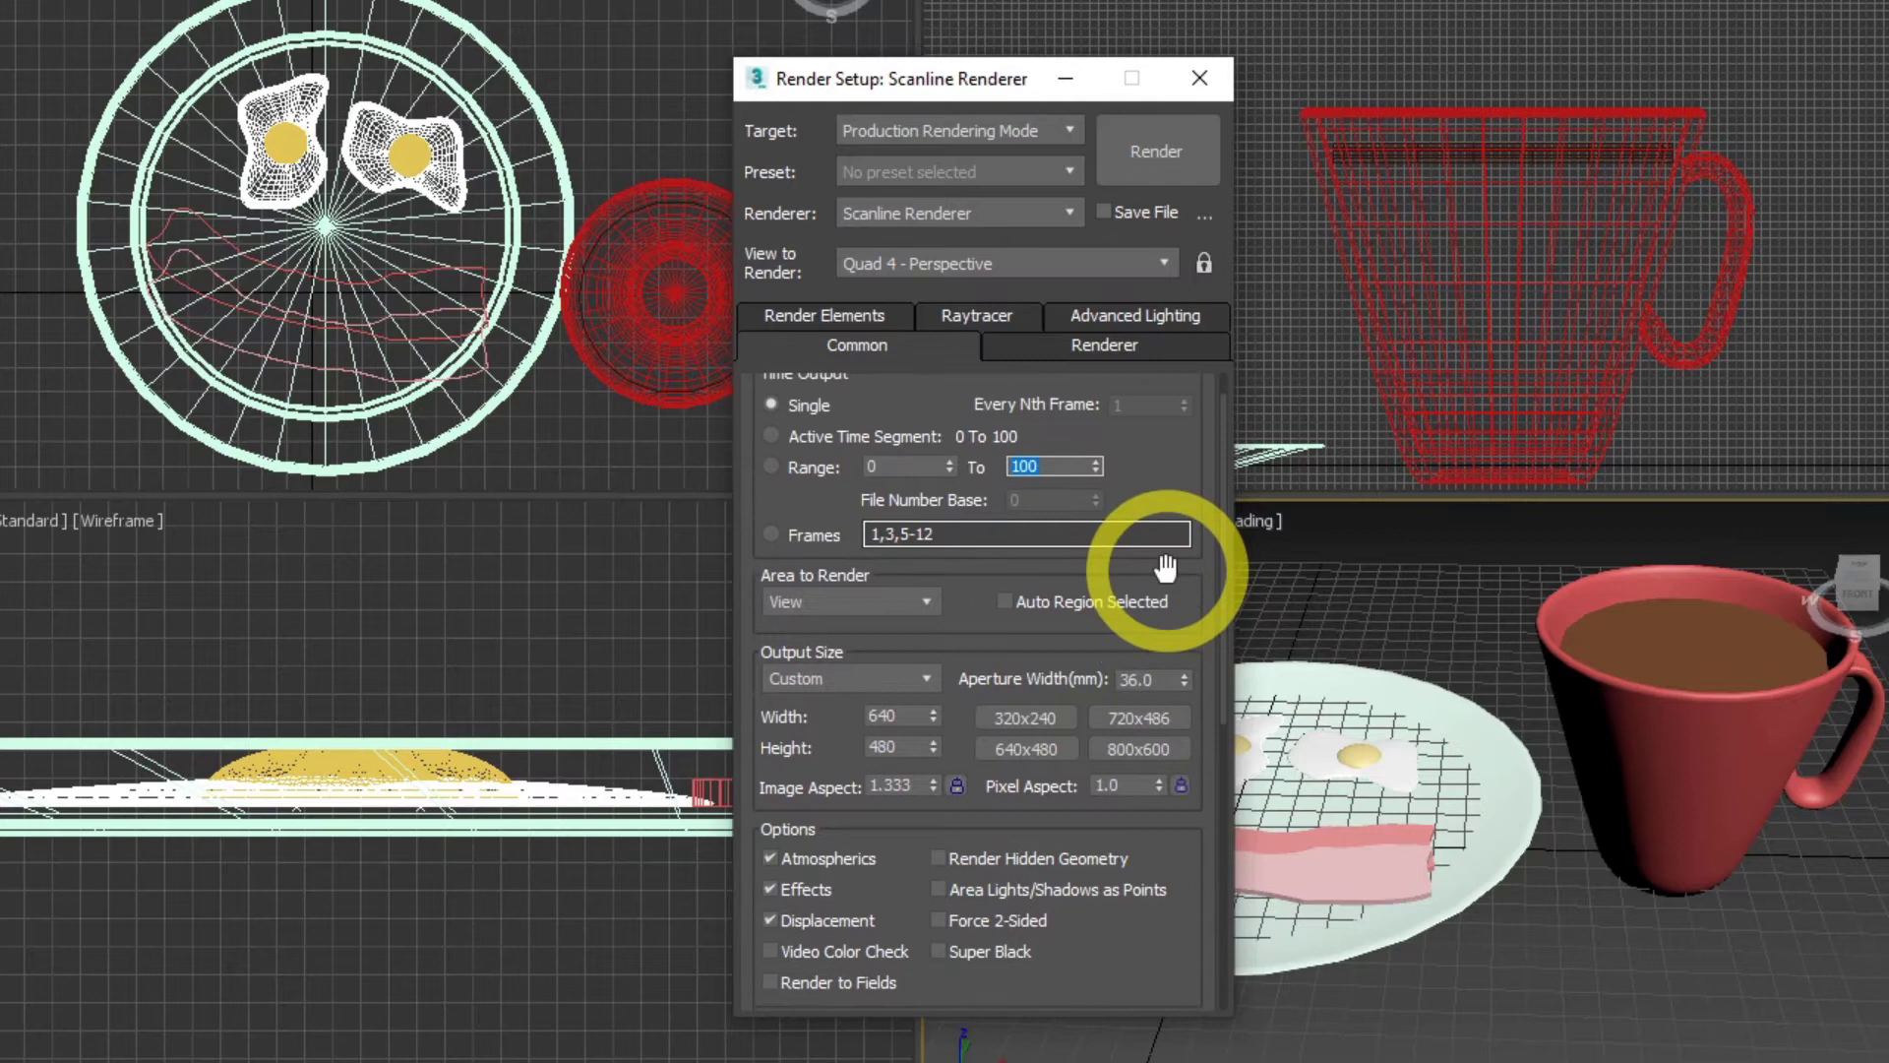
click(1147, 475)
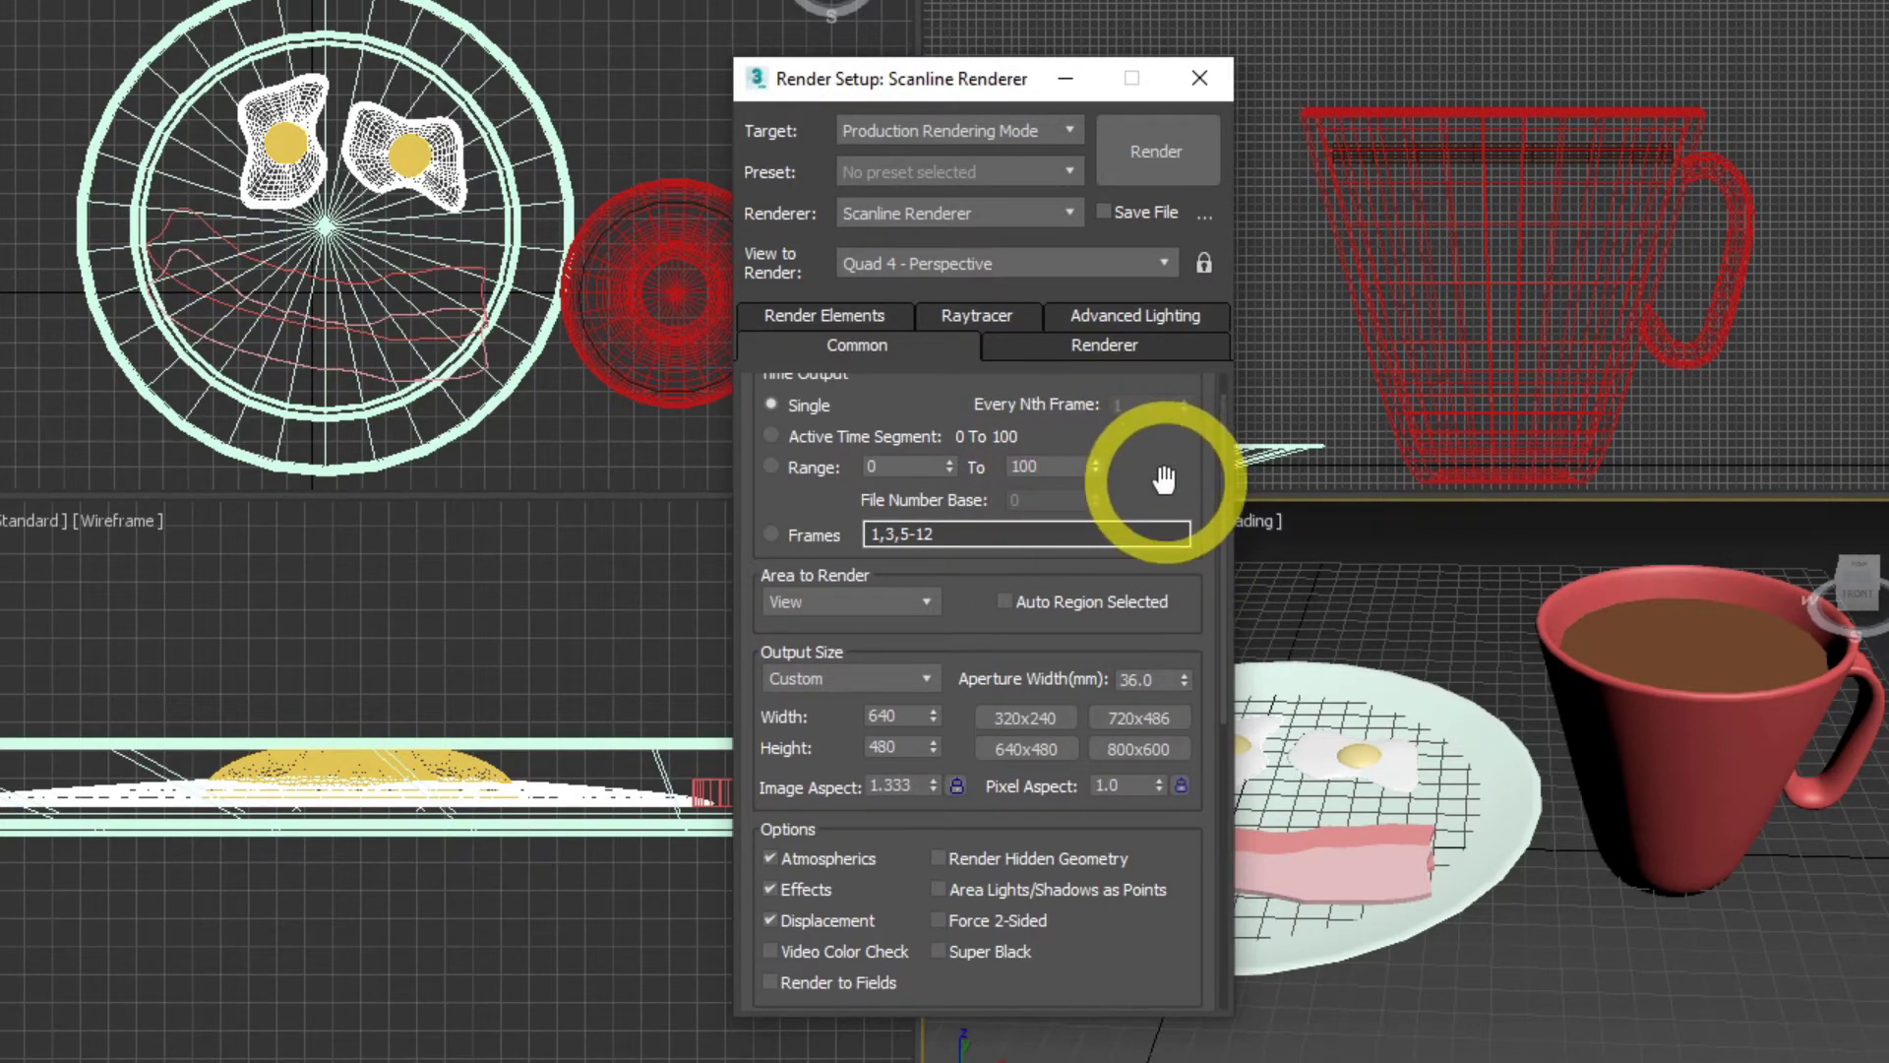
scroll(1157, 480, up, 1)
drag(1164, 482, 1161, 383)
drag(1147, 561, 1153, 397)
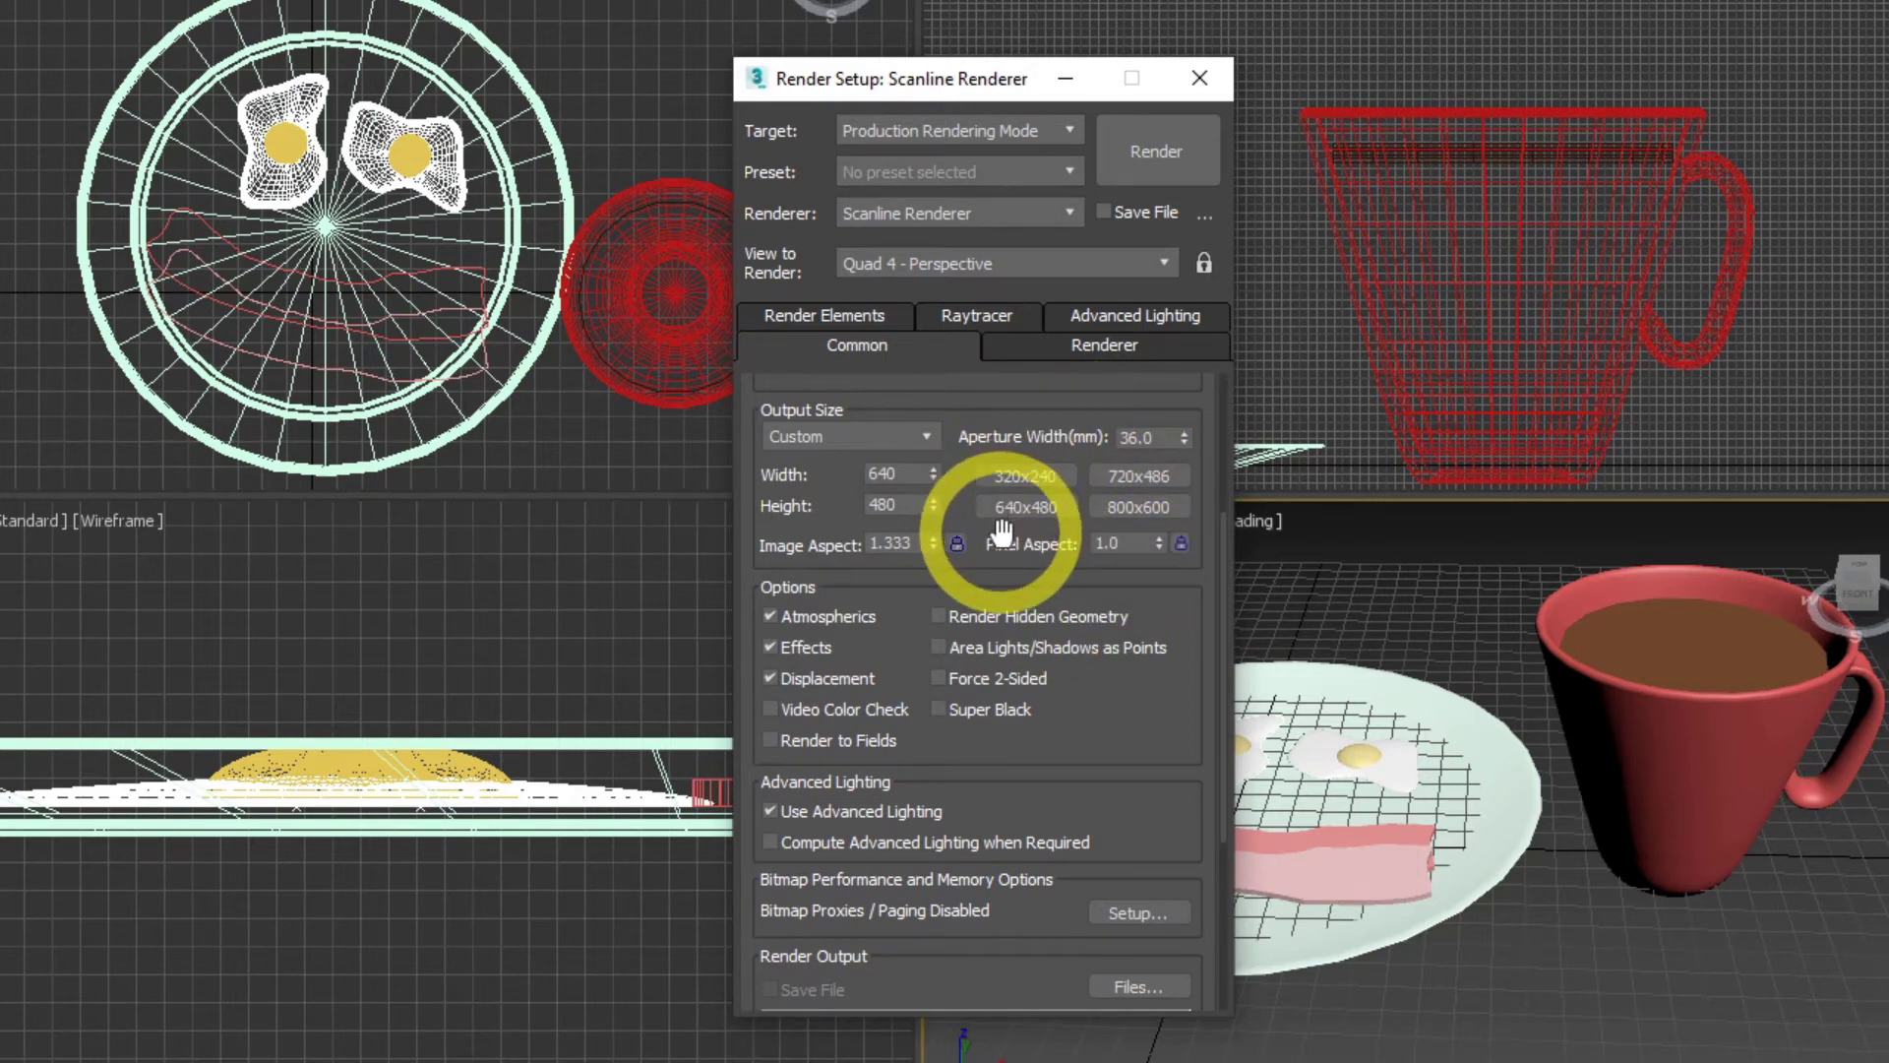
Choose the HDTV (video) output preset with 1920×1080 resolution
click(928, 437)
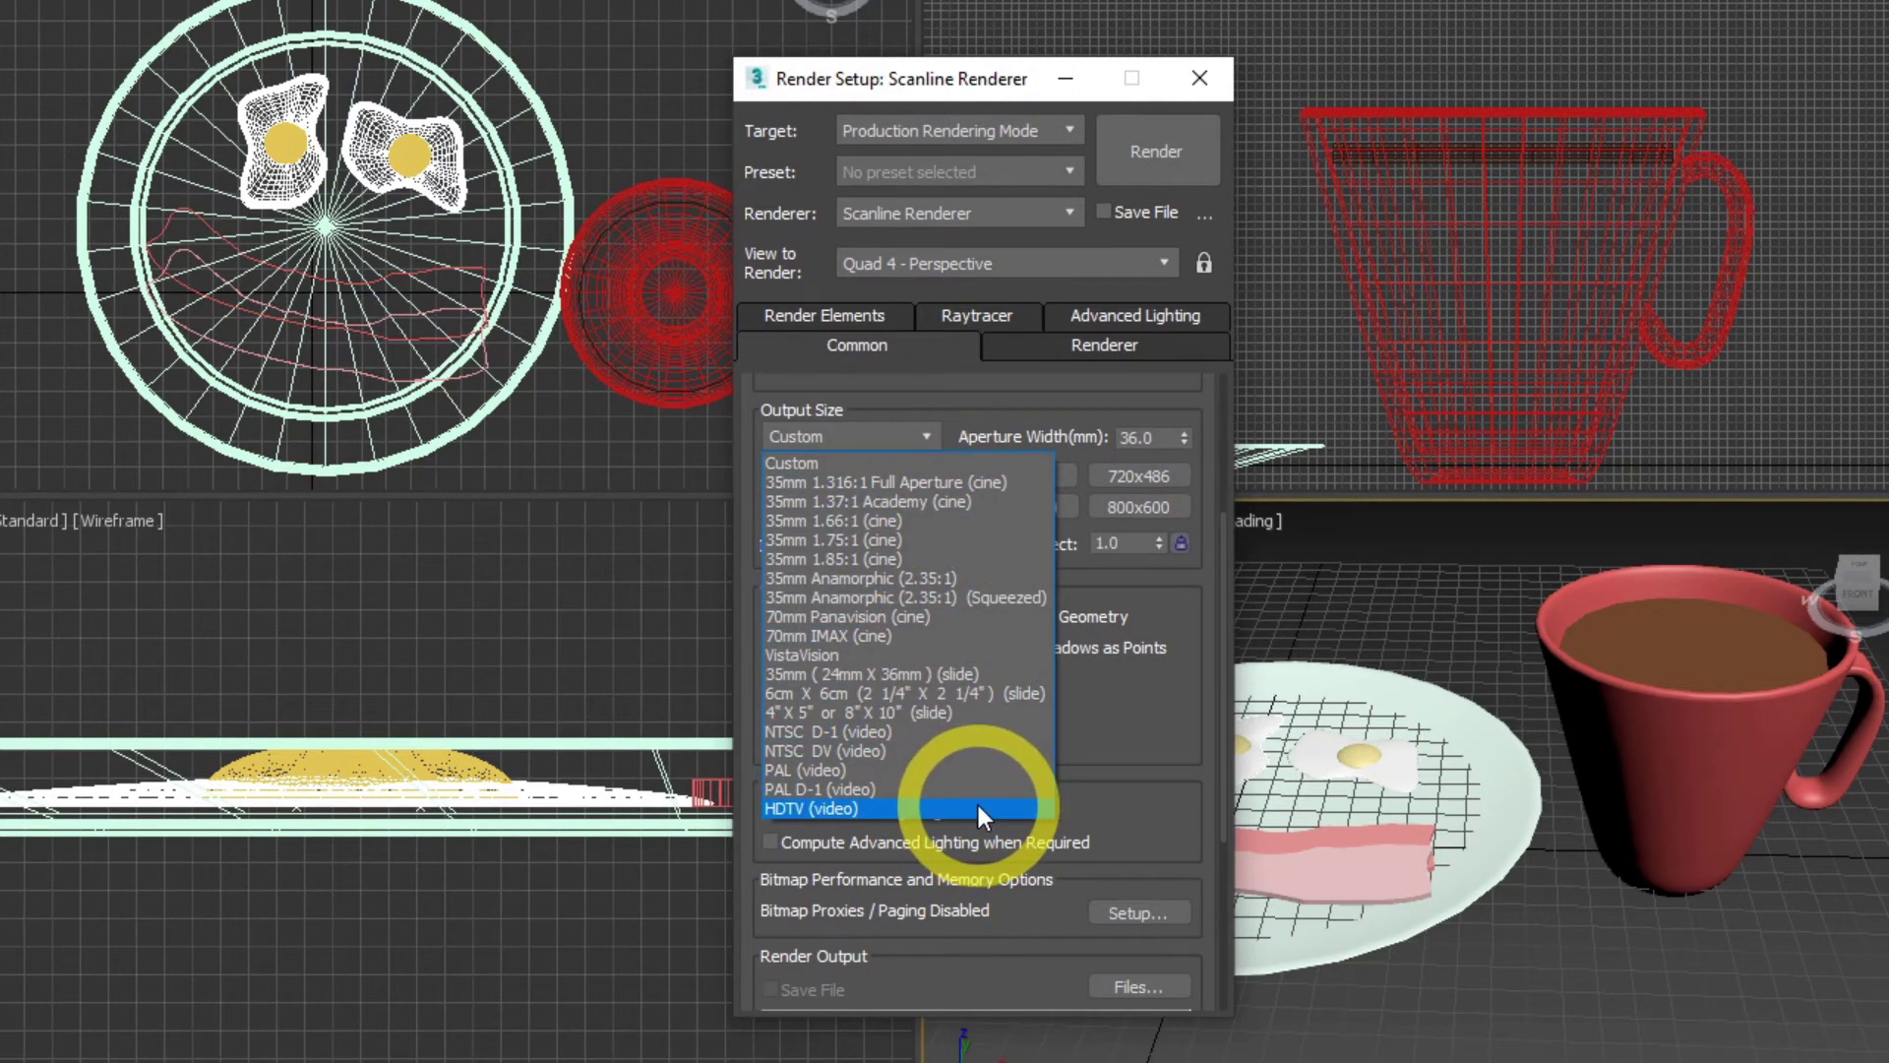
click(1005, 808)
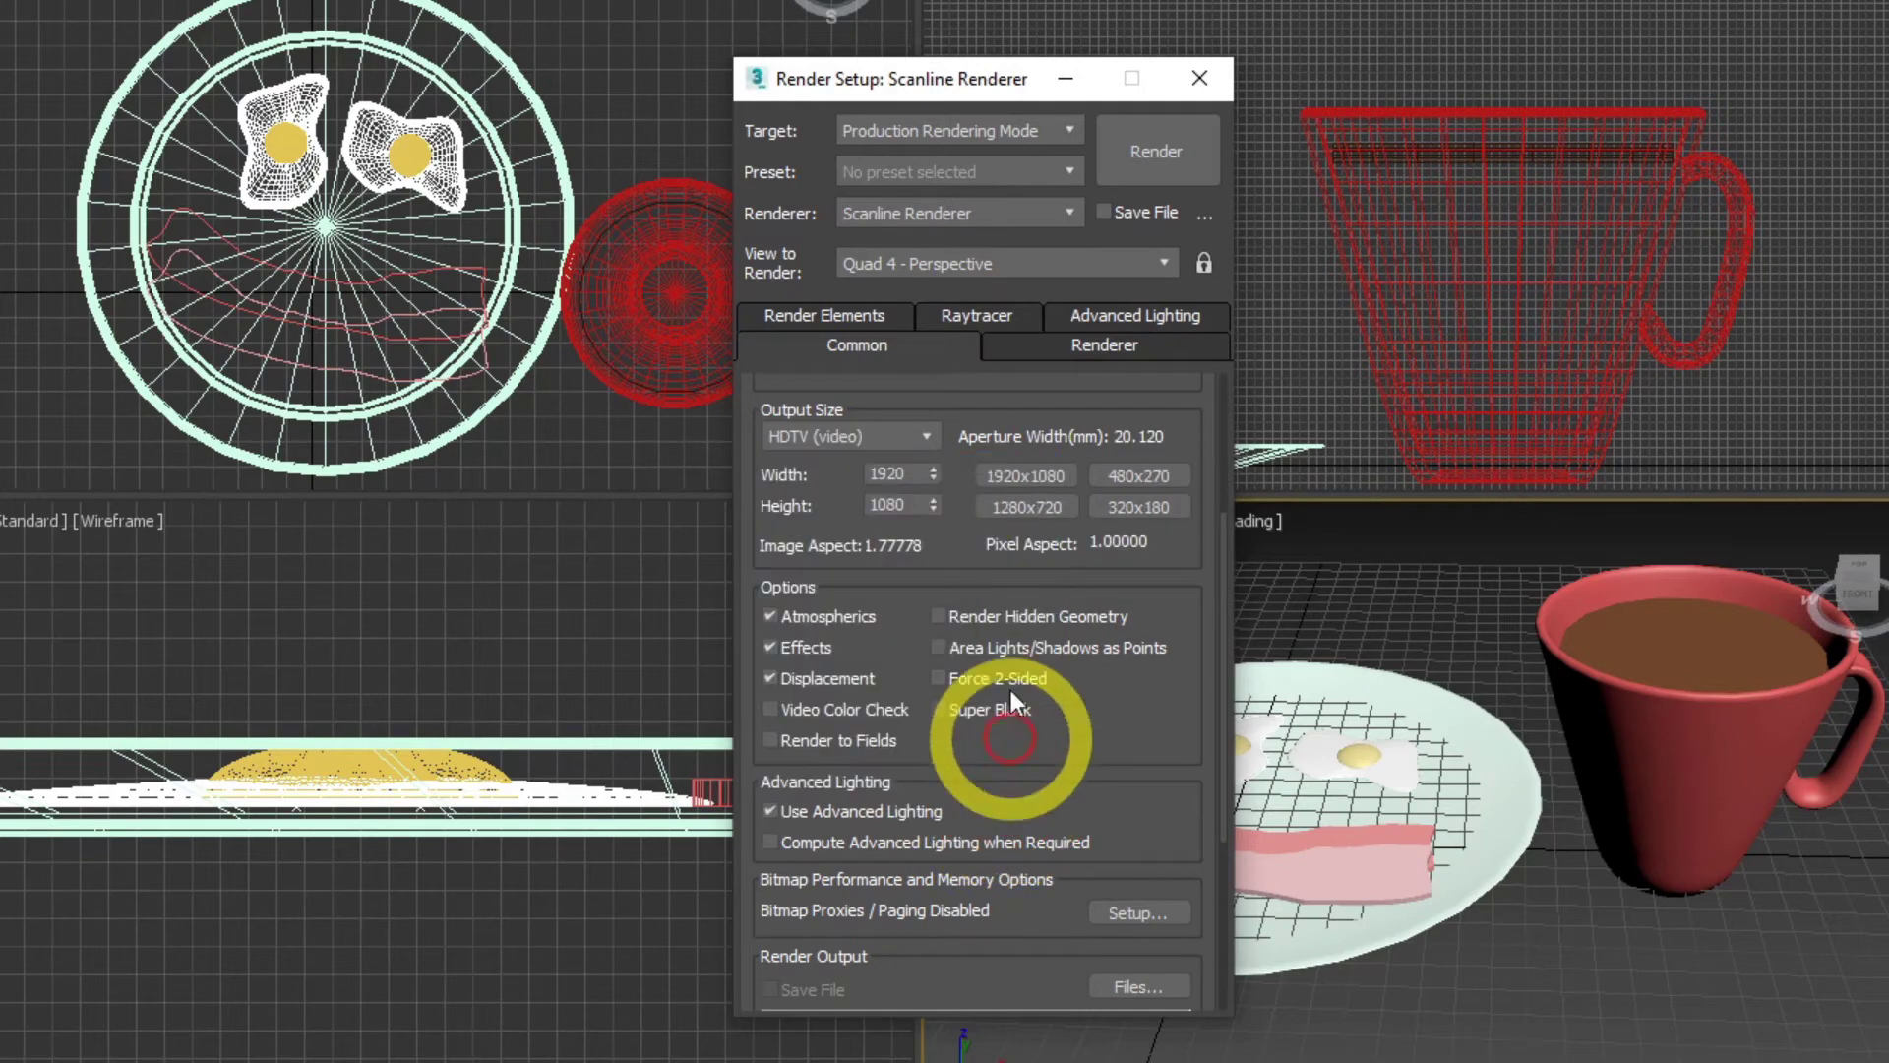
click(1011, 475)
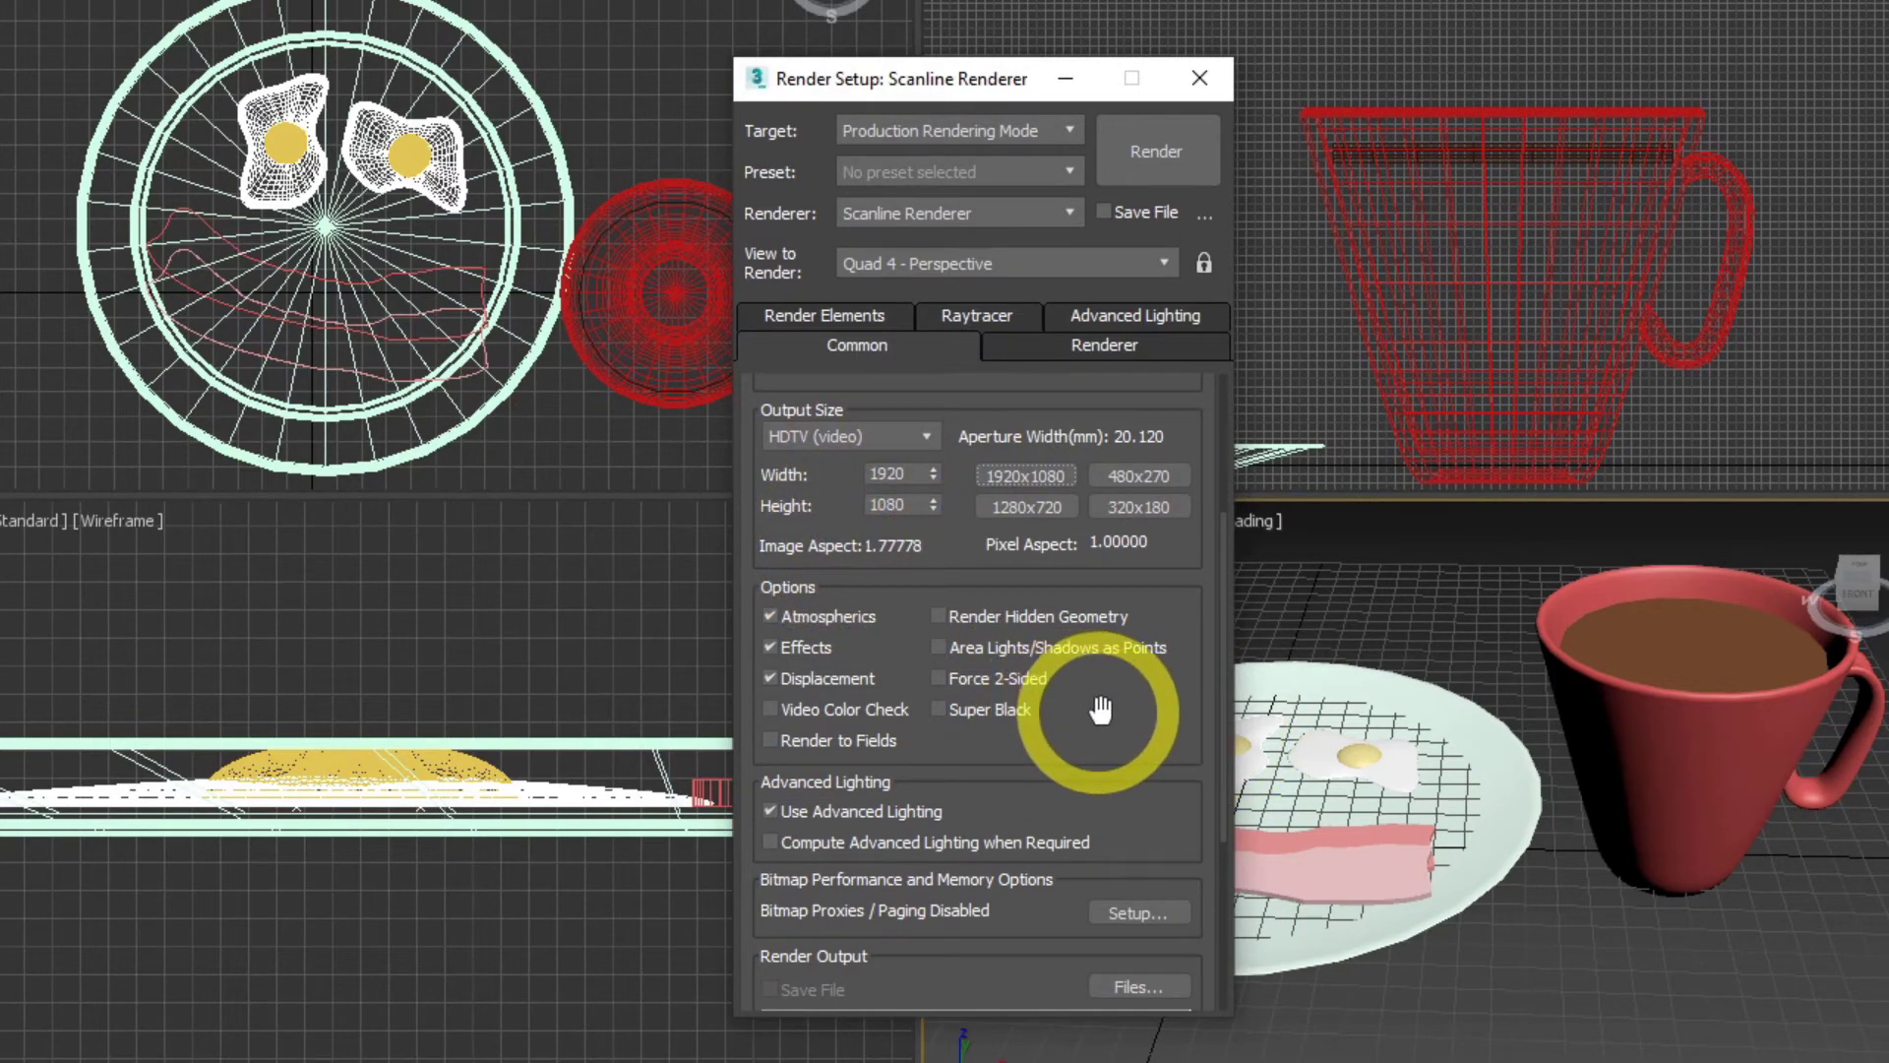
drag(1105, 707, 1108, 516)
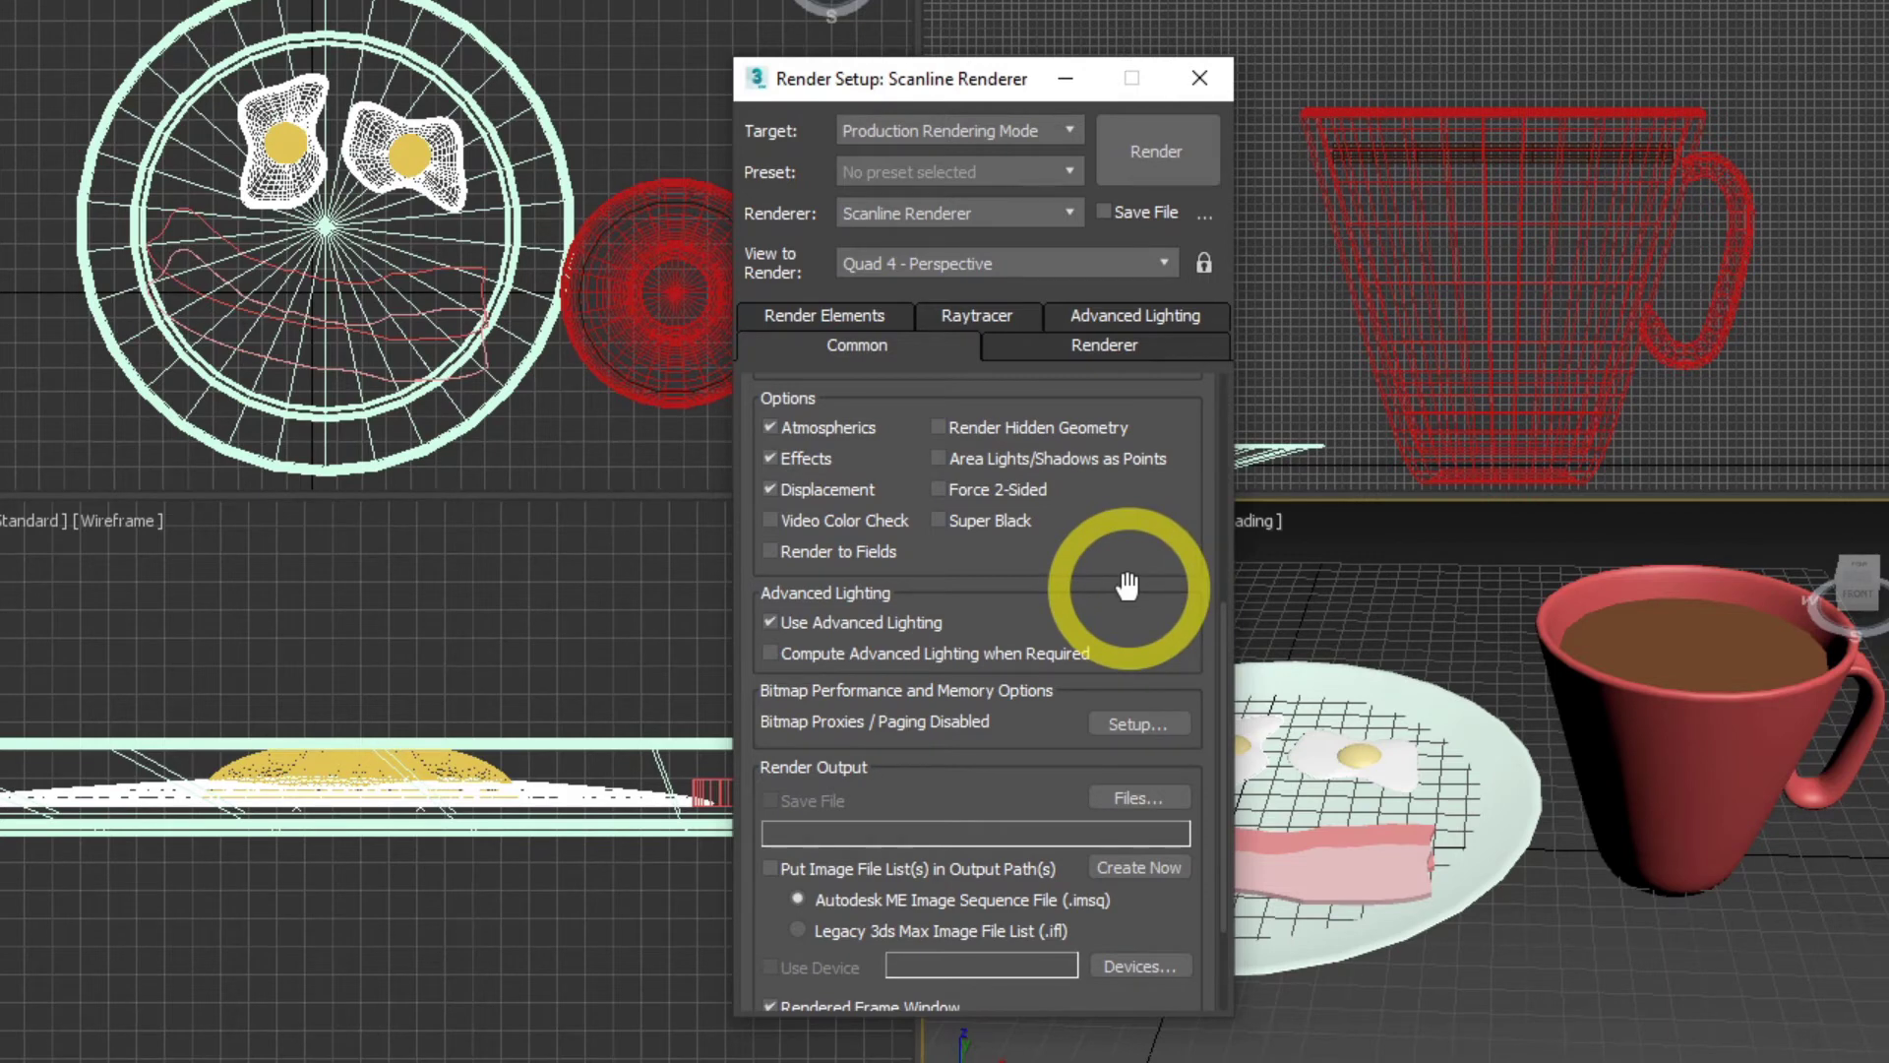
scroll(1128, 610, down, 3)
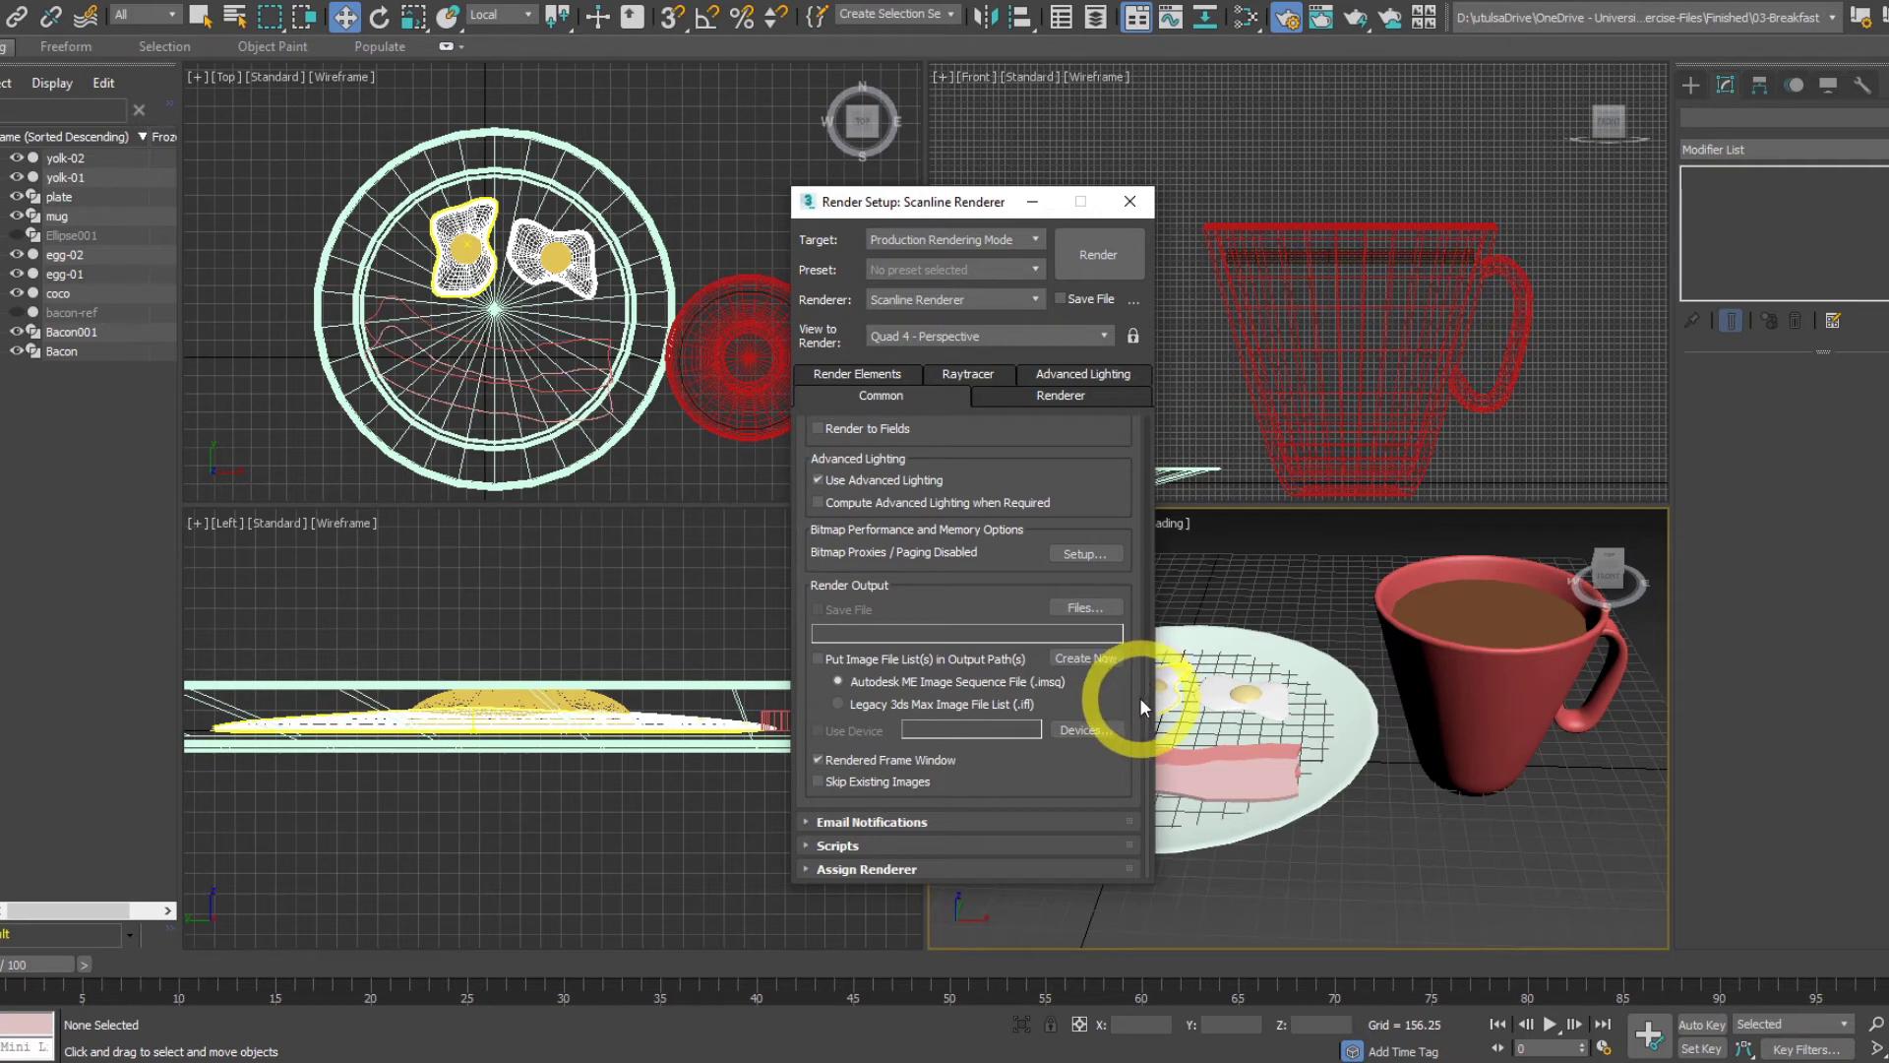
Render the Perspective view from Common Parameters, then close Render Setup
scroll(1076, 633, up, 5)
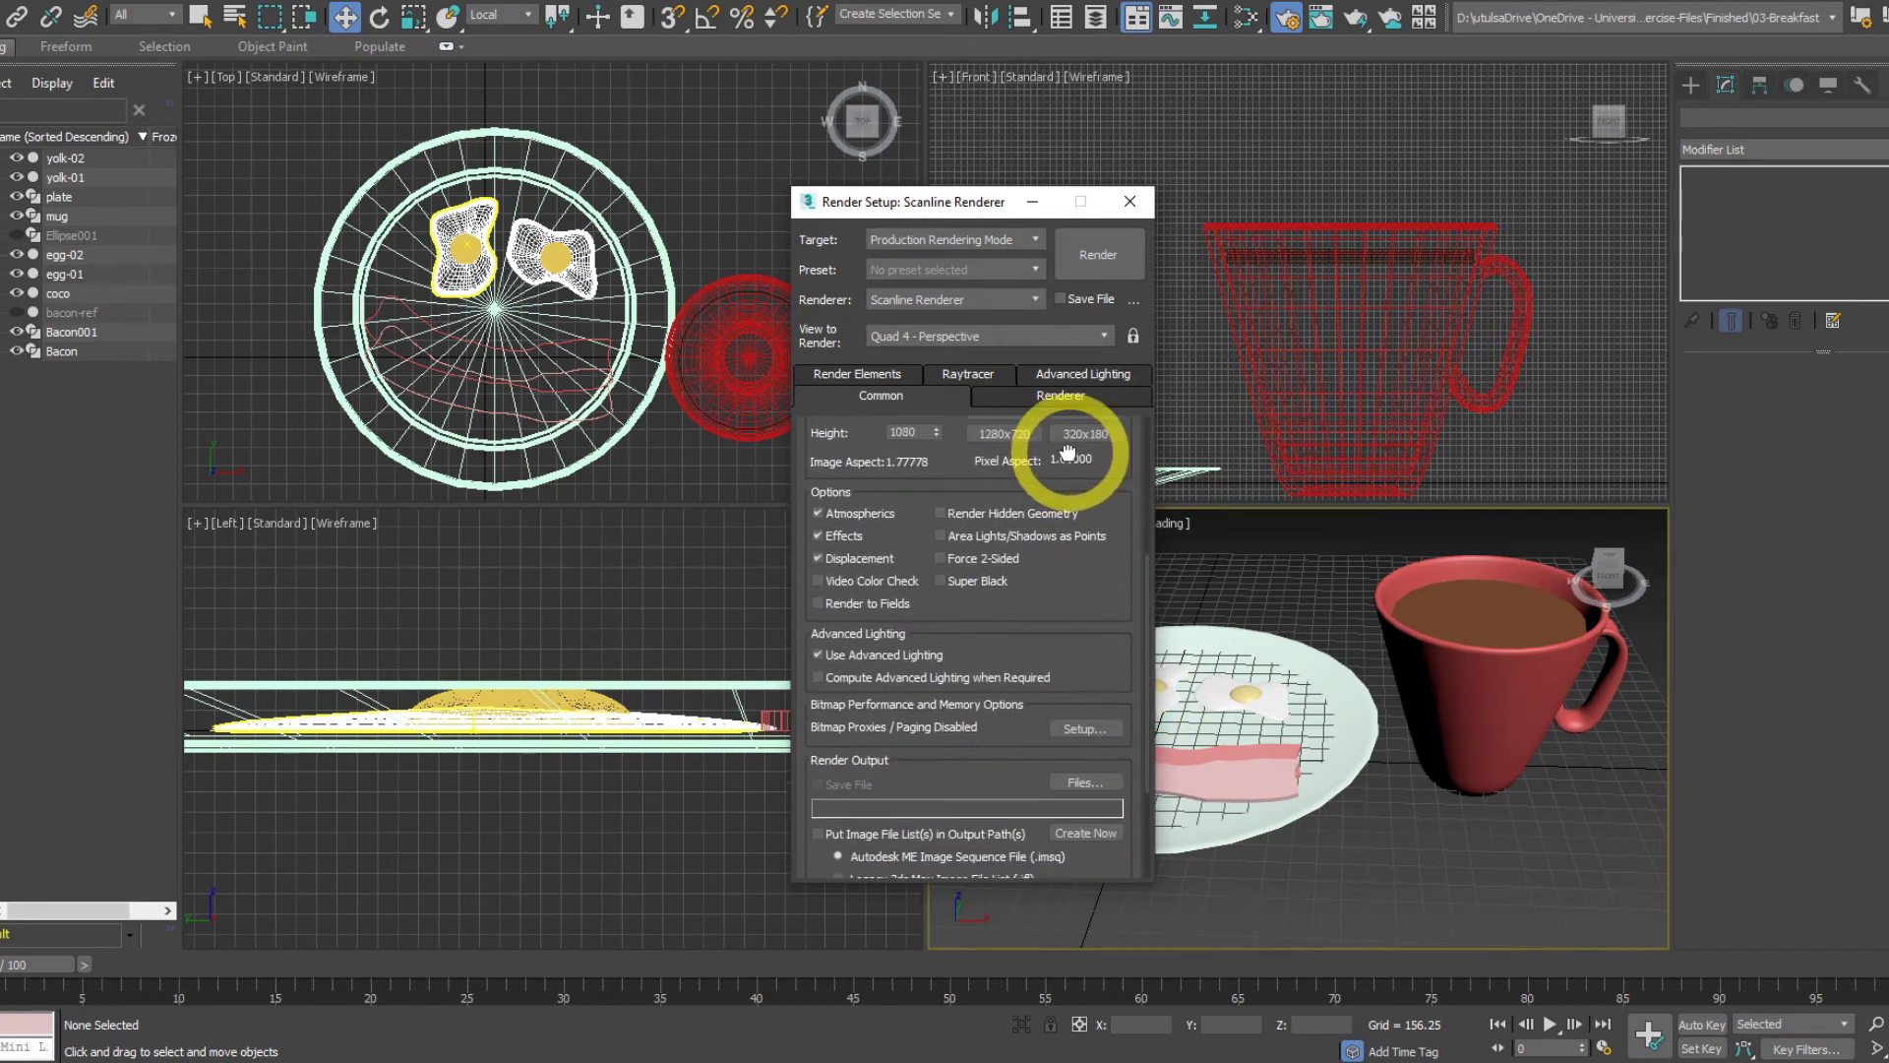
drag(1068, 452, 1080, 758)
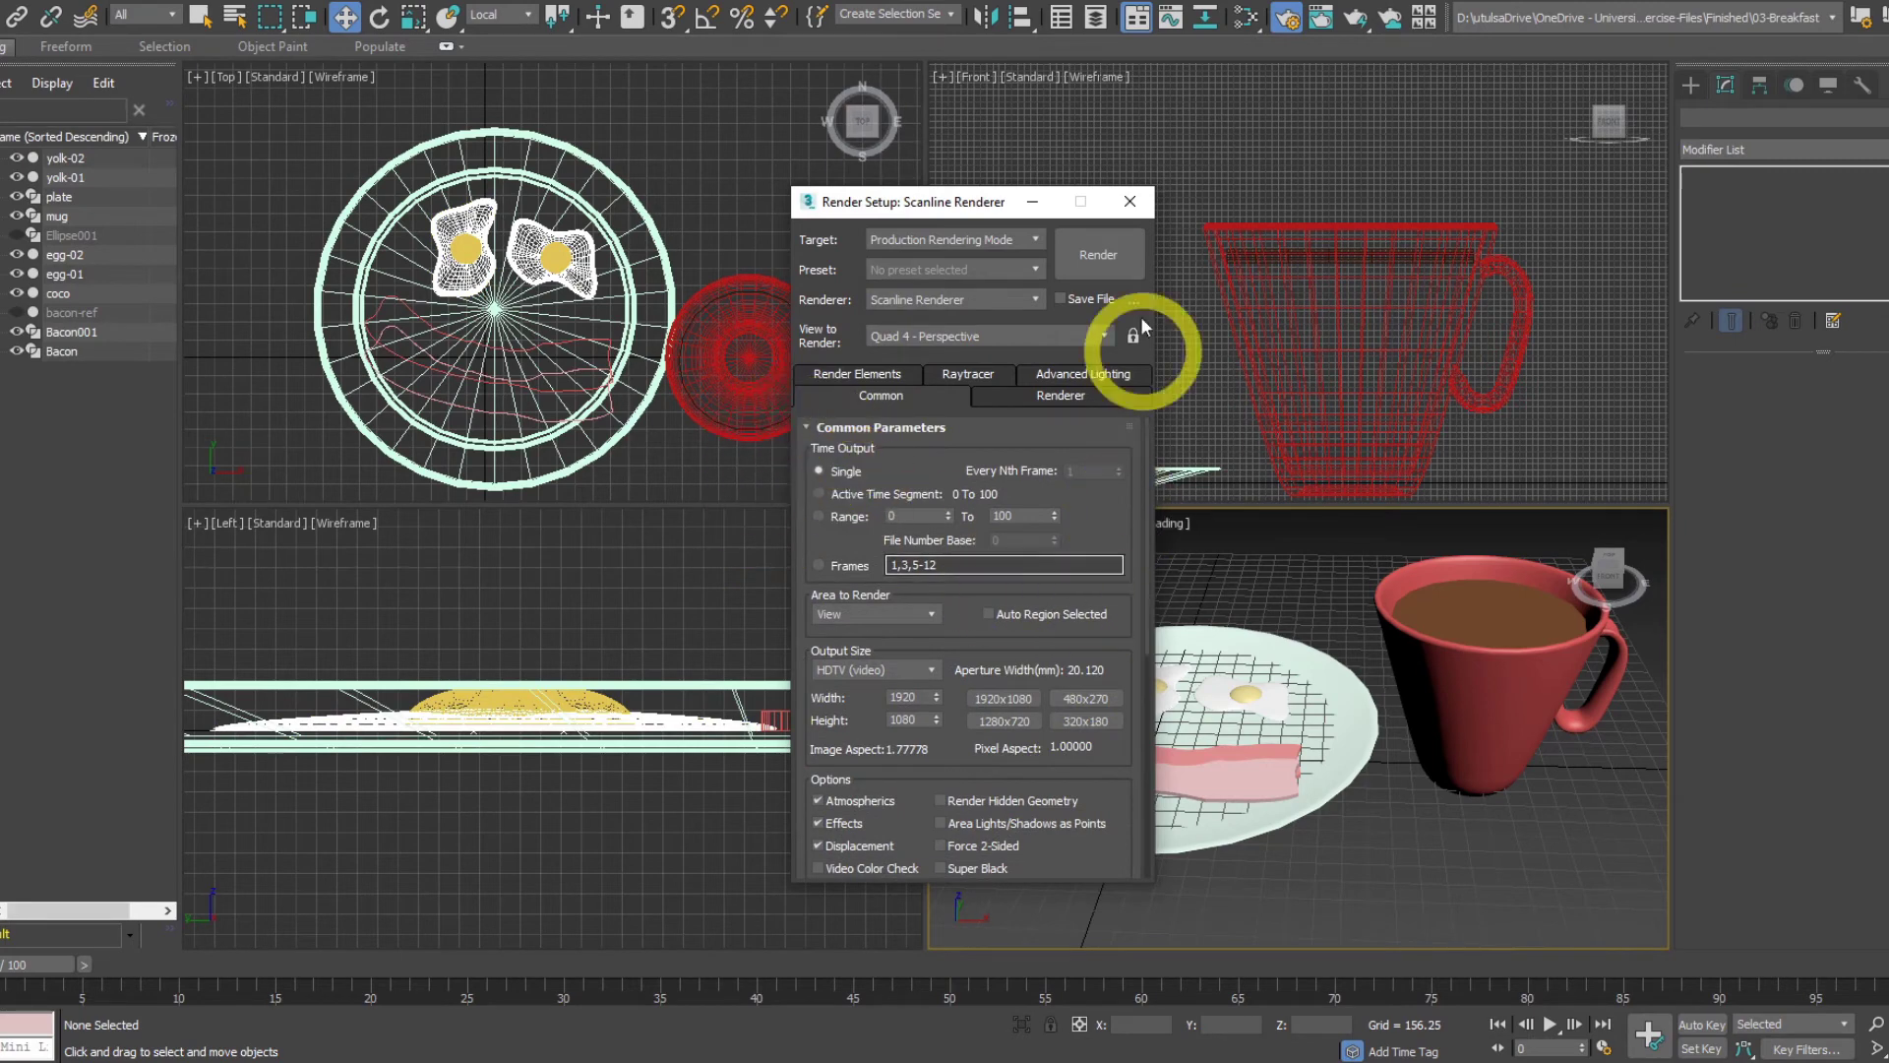
click(1103, 267)
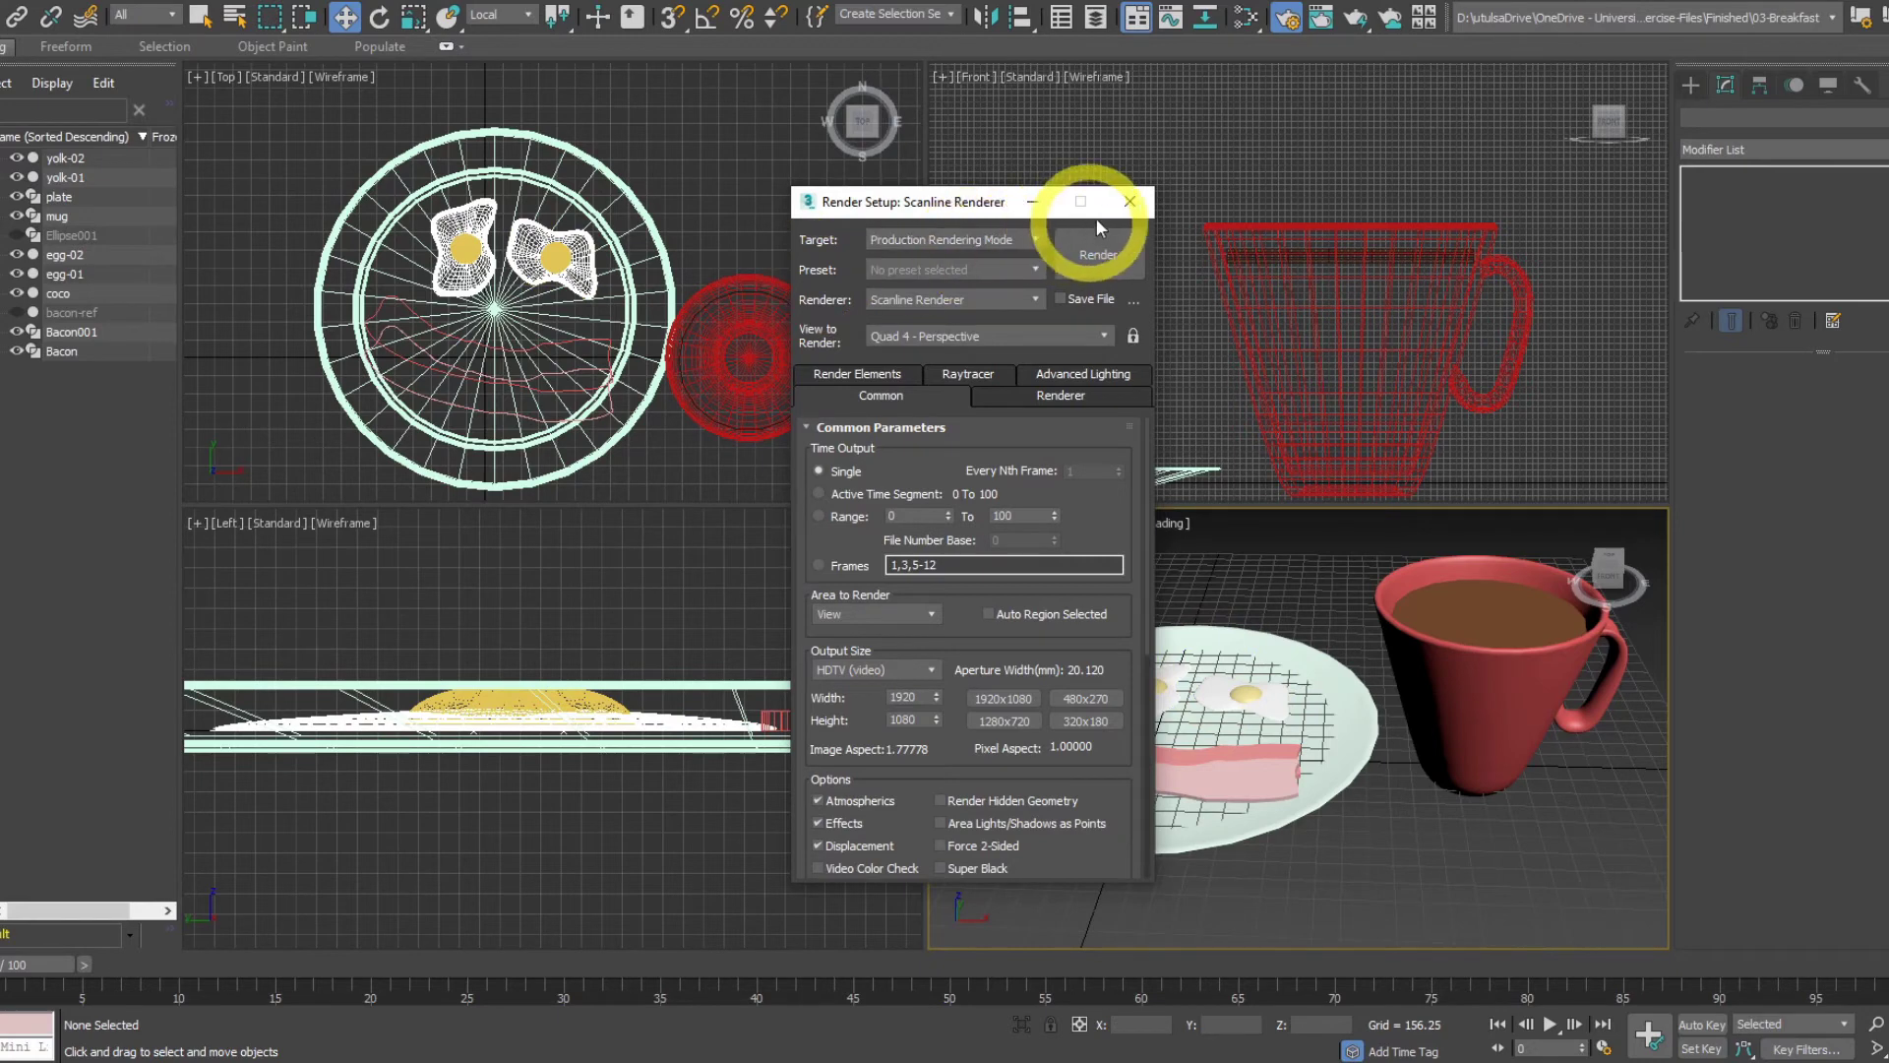
click(1131, 203)
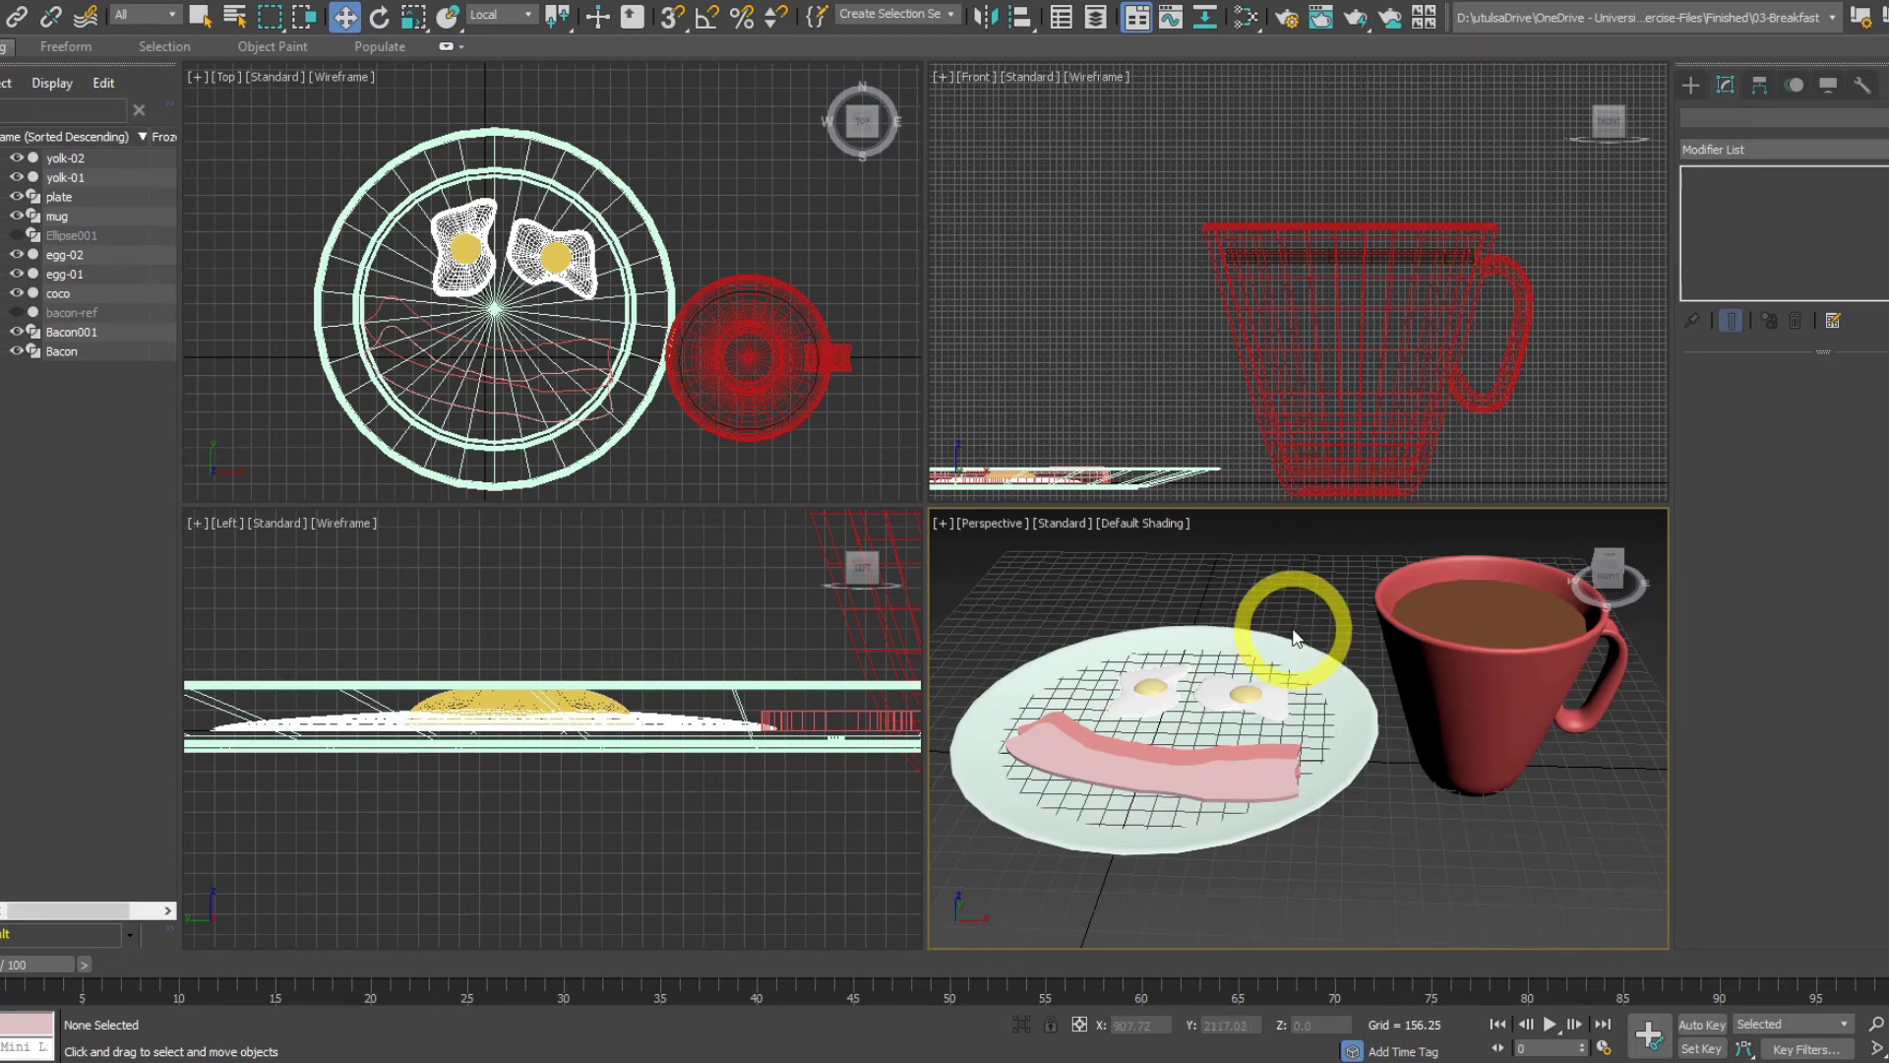
Test-render the breakfast in the Rendered Frame Window, close it, and orbit the Perspective view slightly
click(1324, 20)
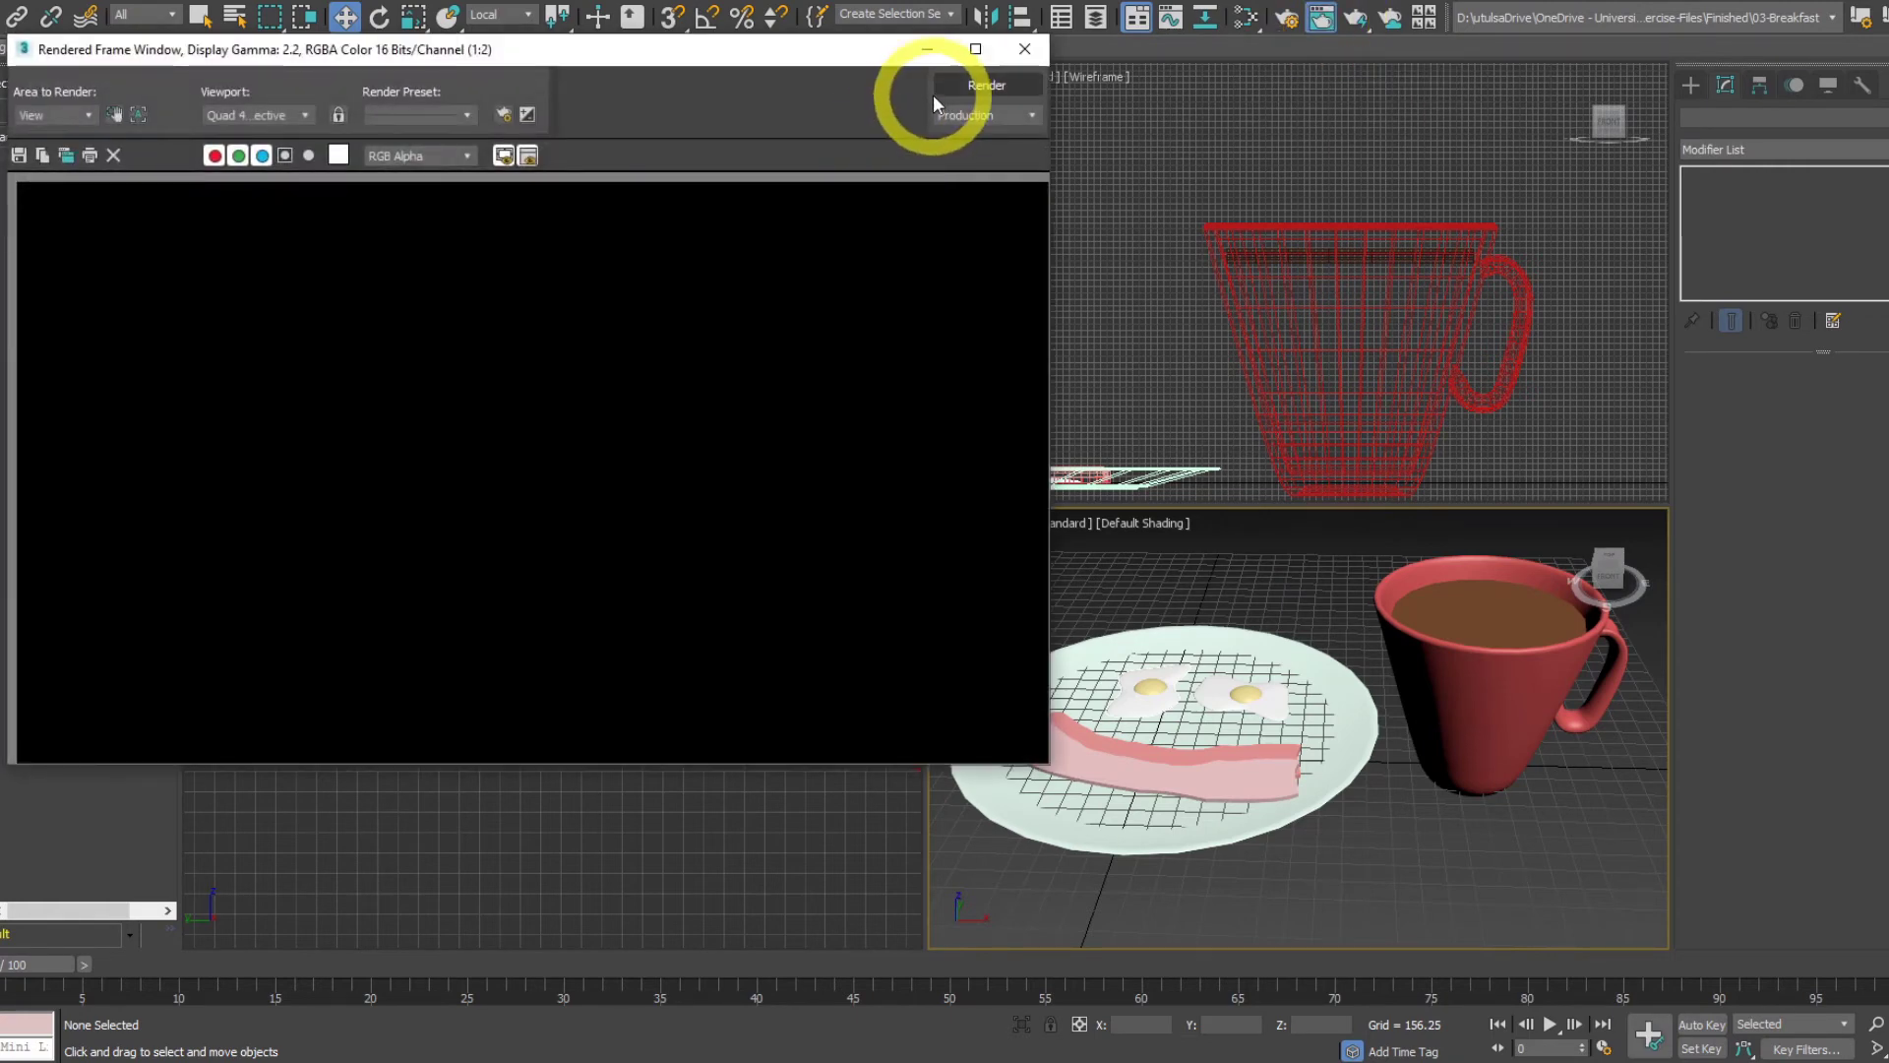
click(939, 87)
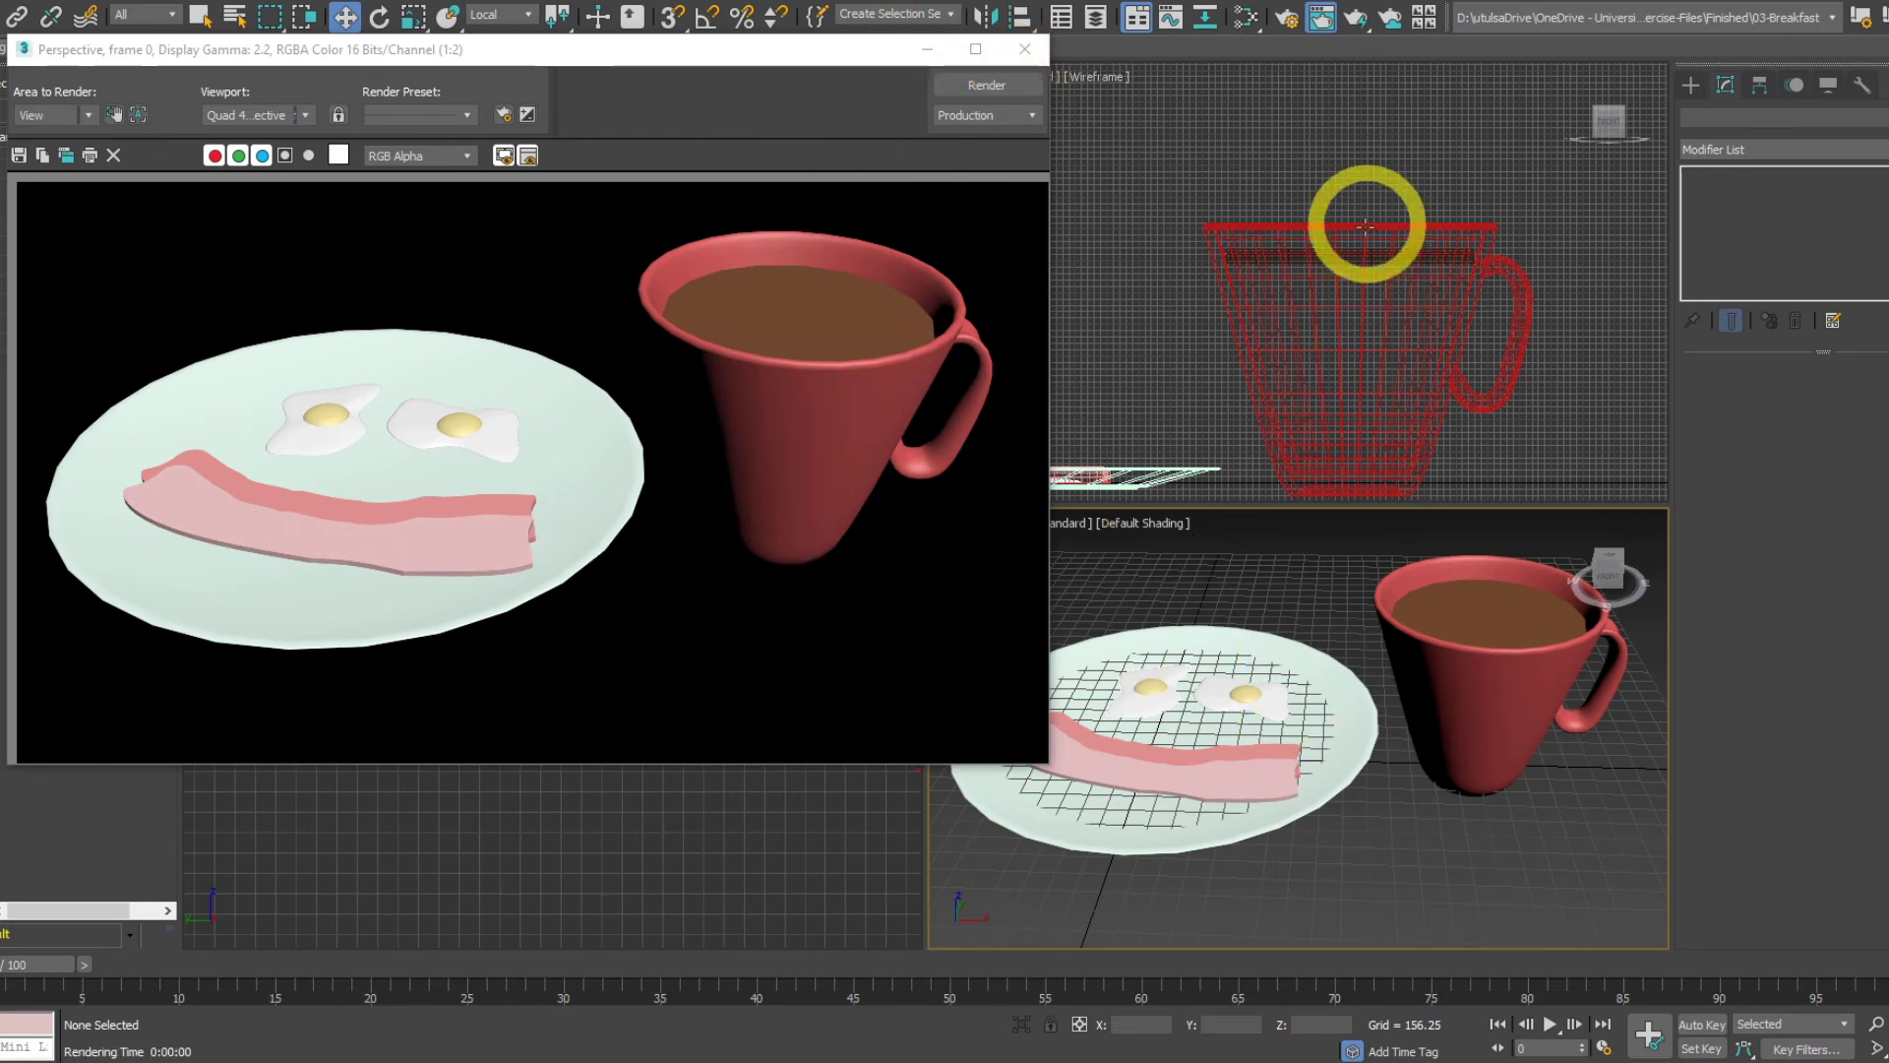
click(1025, 49)
alt+middle_drag(1362, 772, 1391, 796)
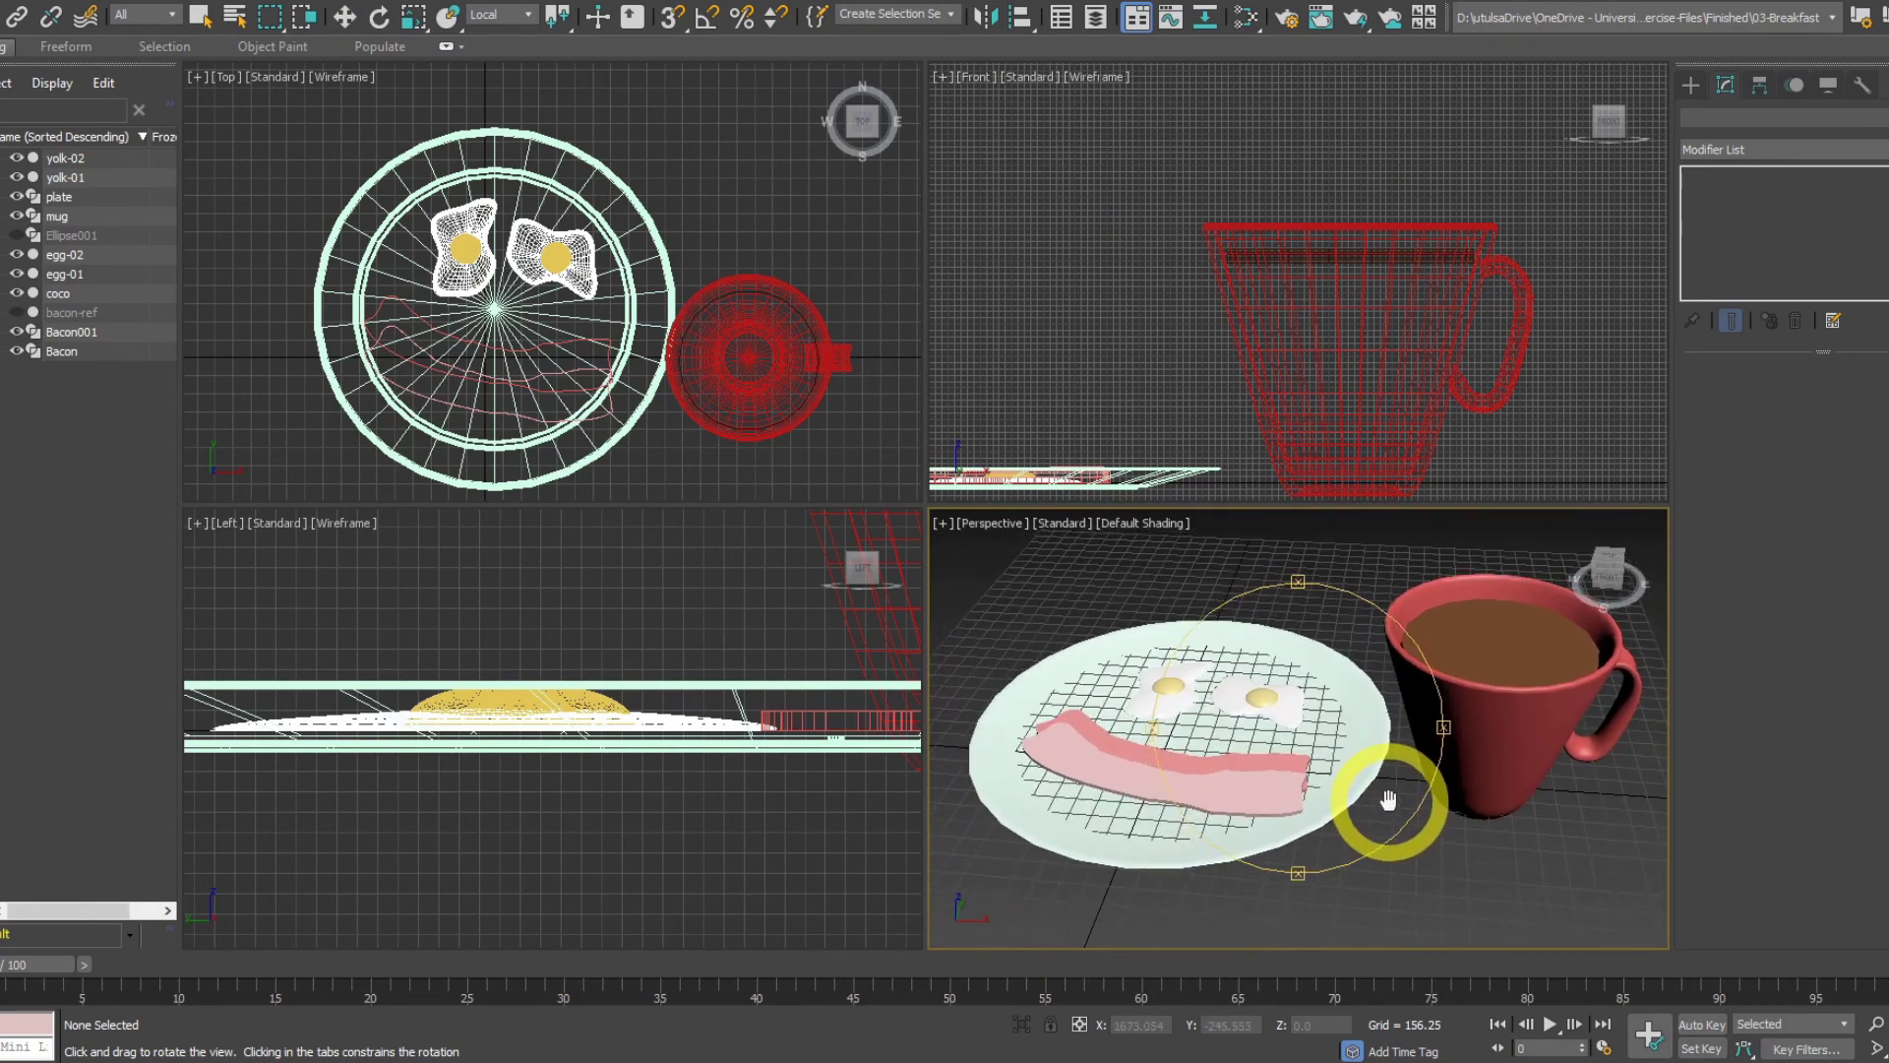
Reopen the Rendered Frame Window and render the turned Perspective view
click(1327, 21)
click(986, 90)
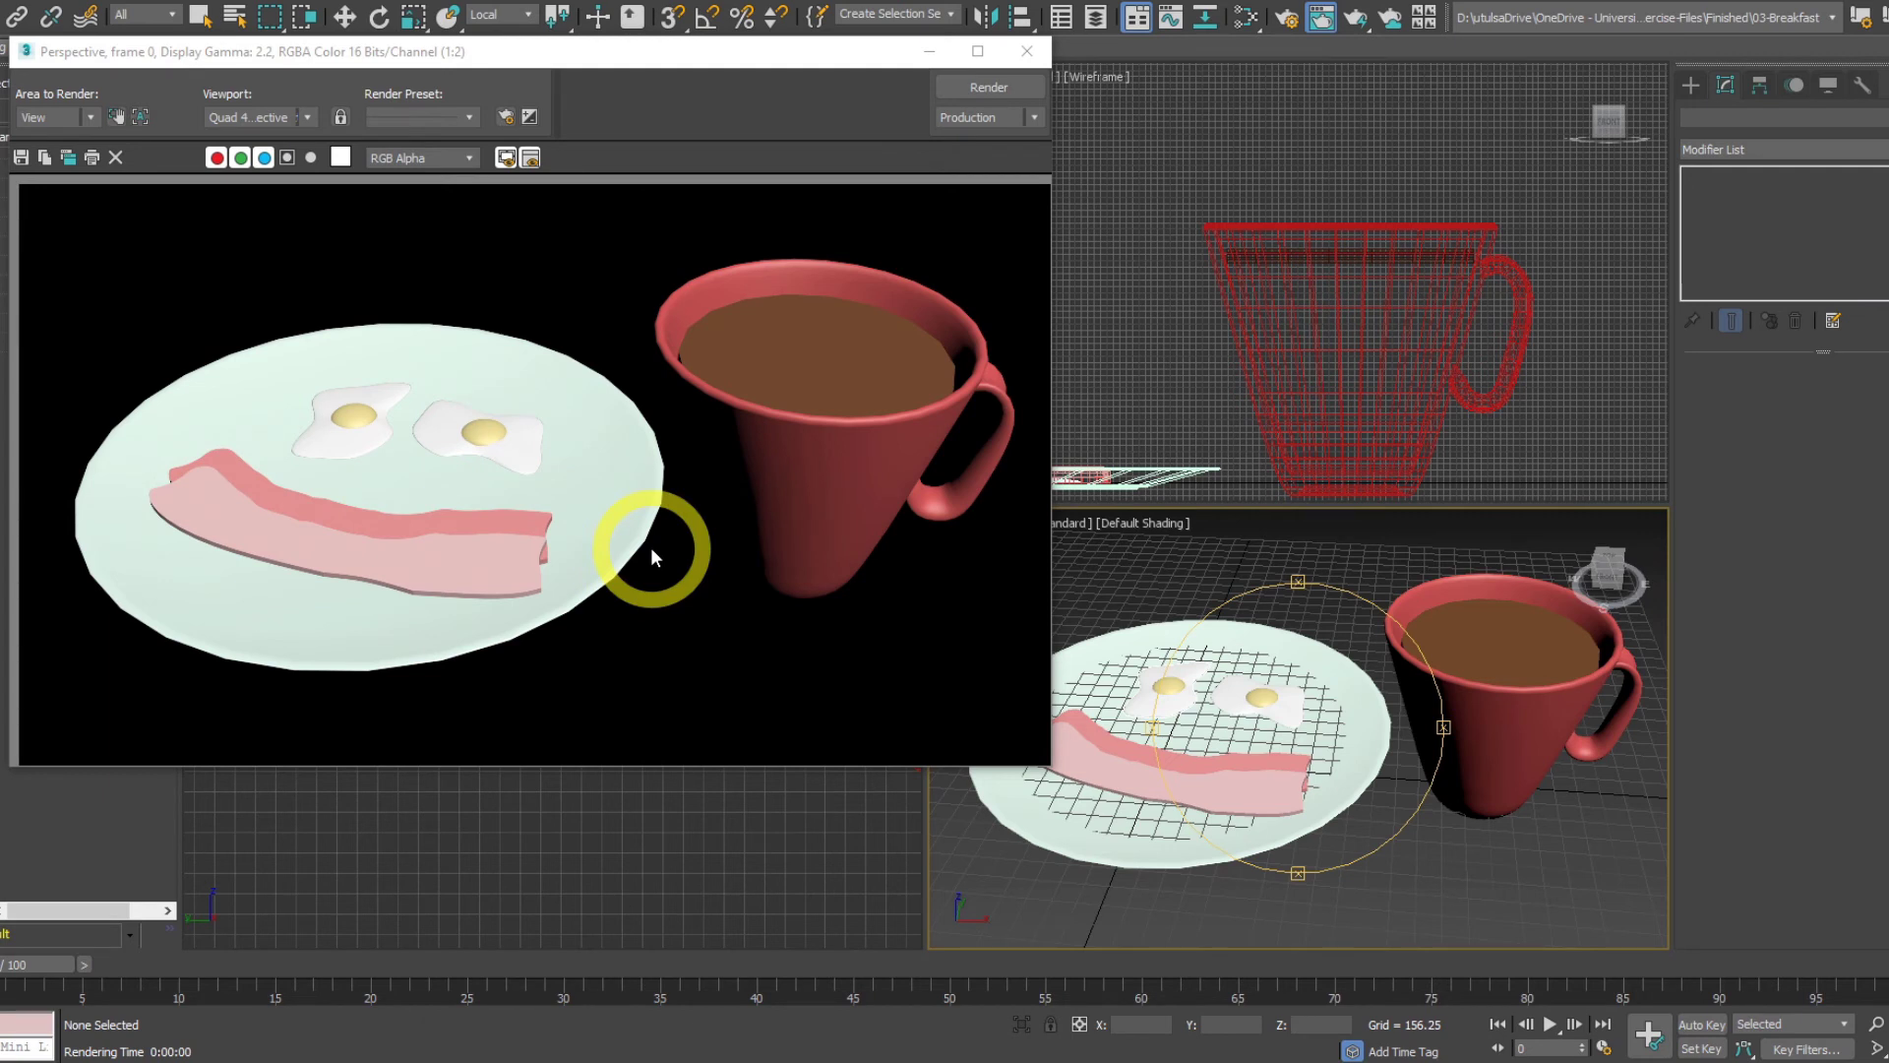
Save the render as a JPEG named 'breakfast' in the renderoutput folder of 03-Breakfast
click(22, 158)
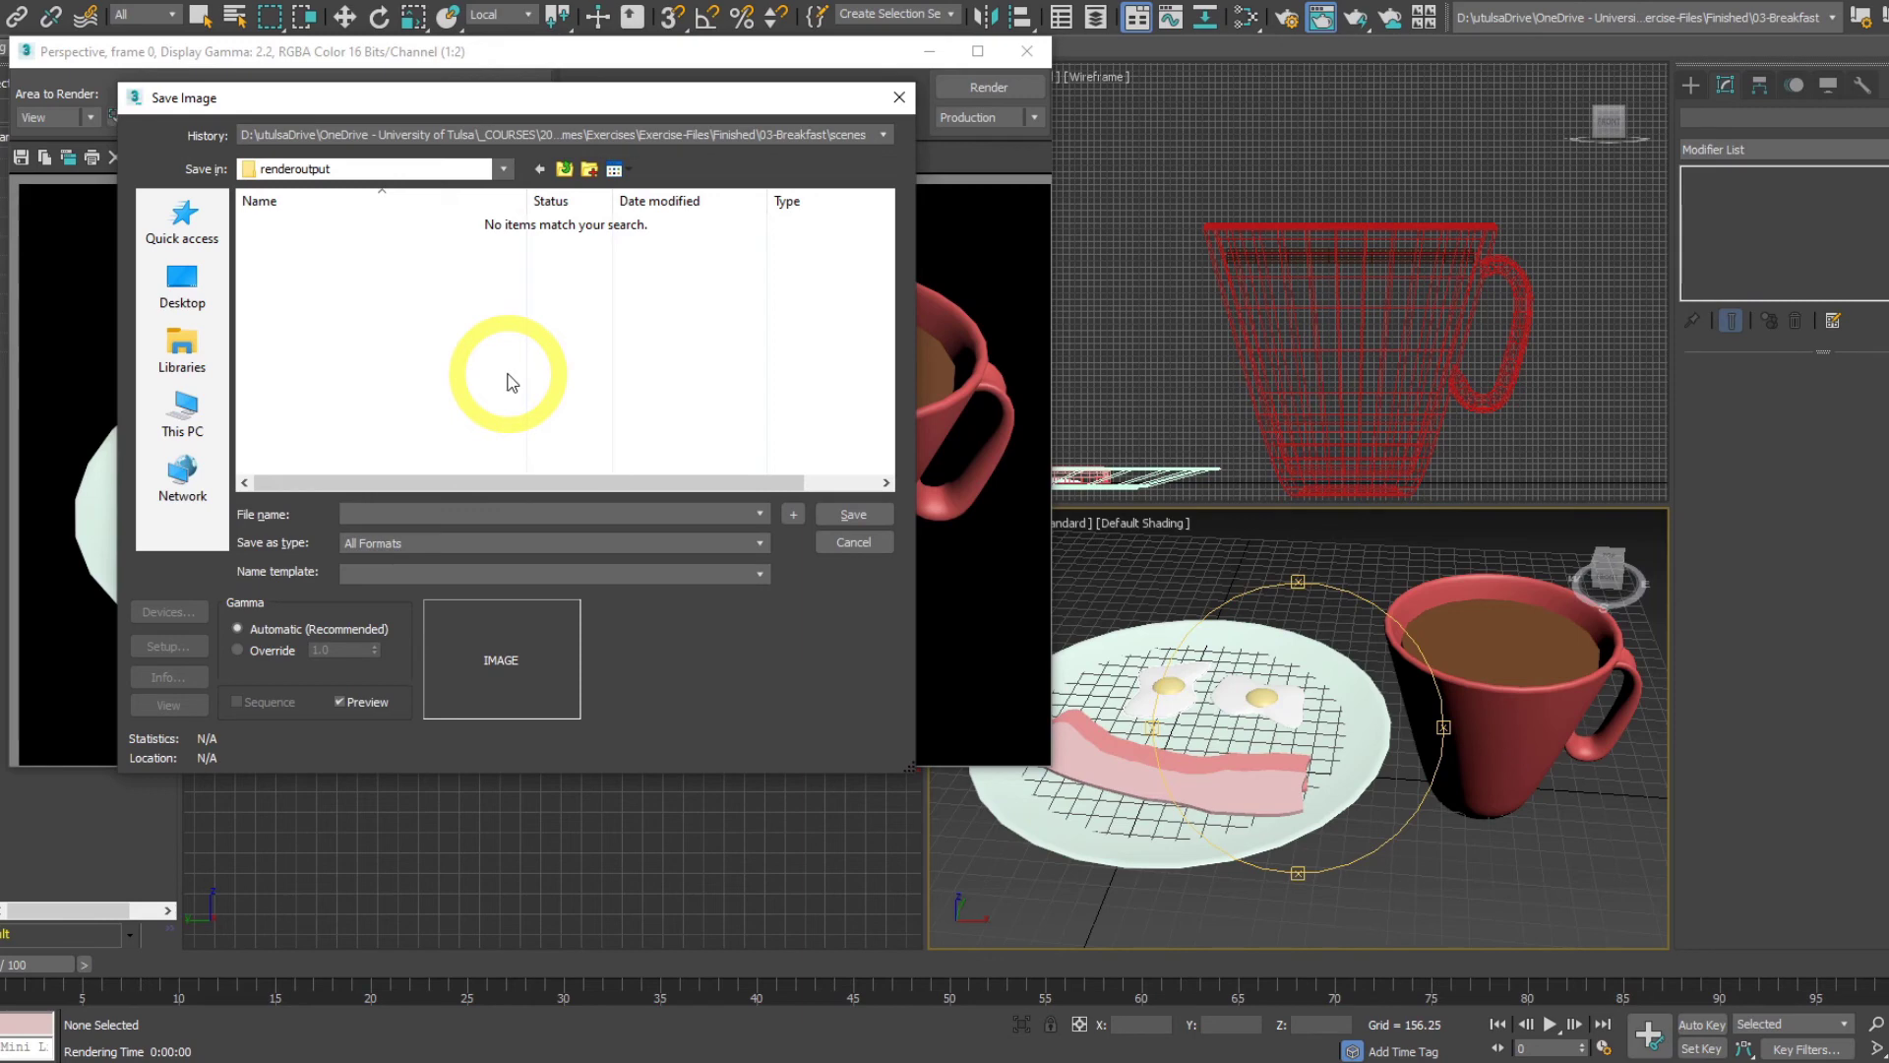
click(564, 168)
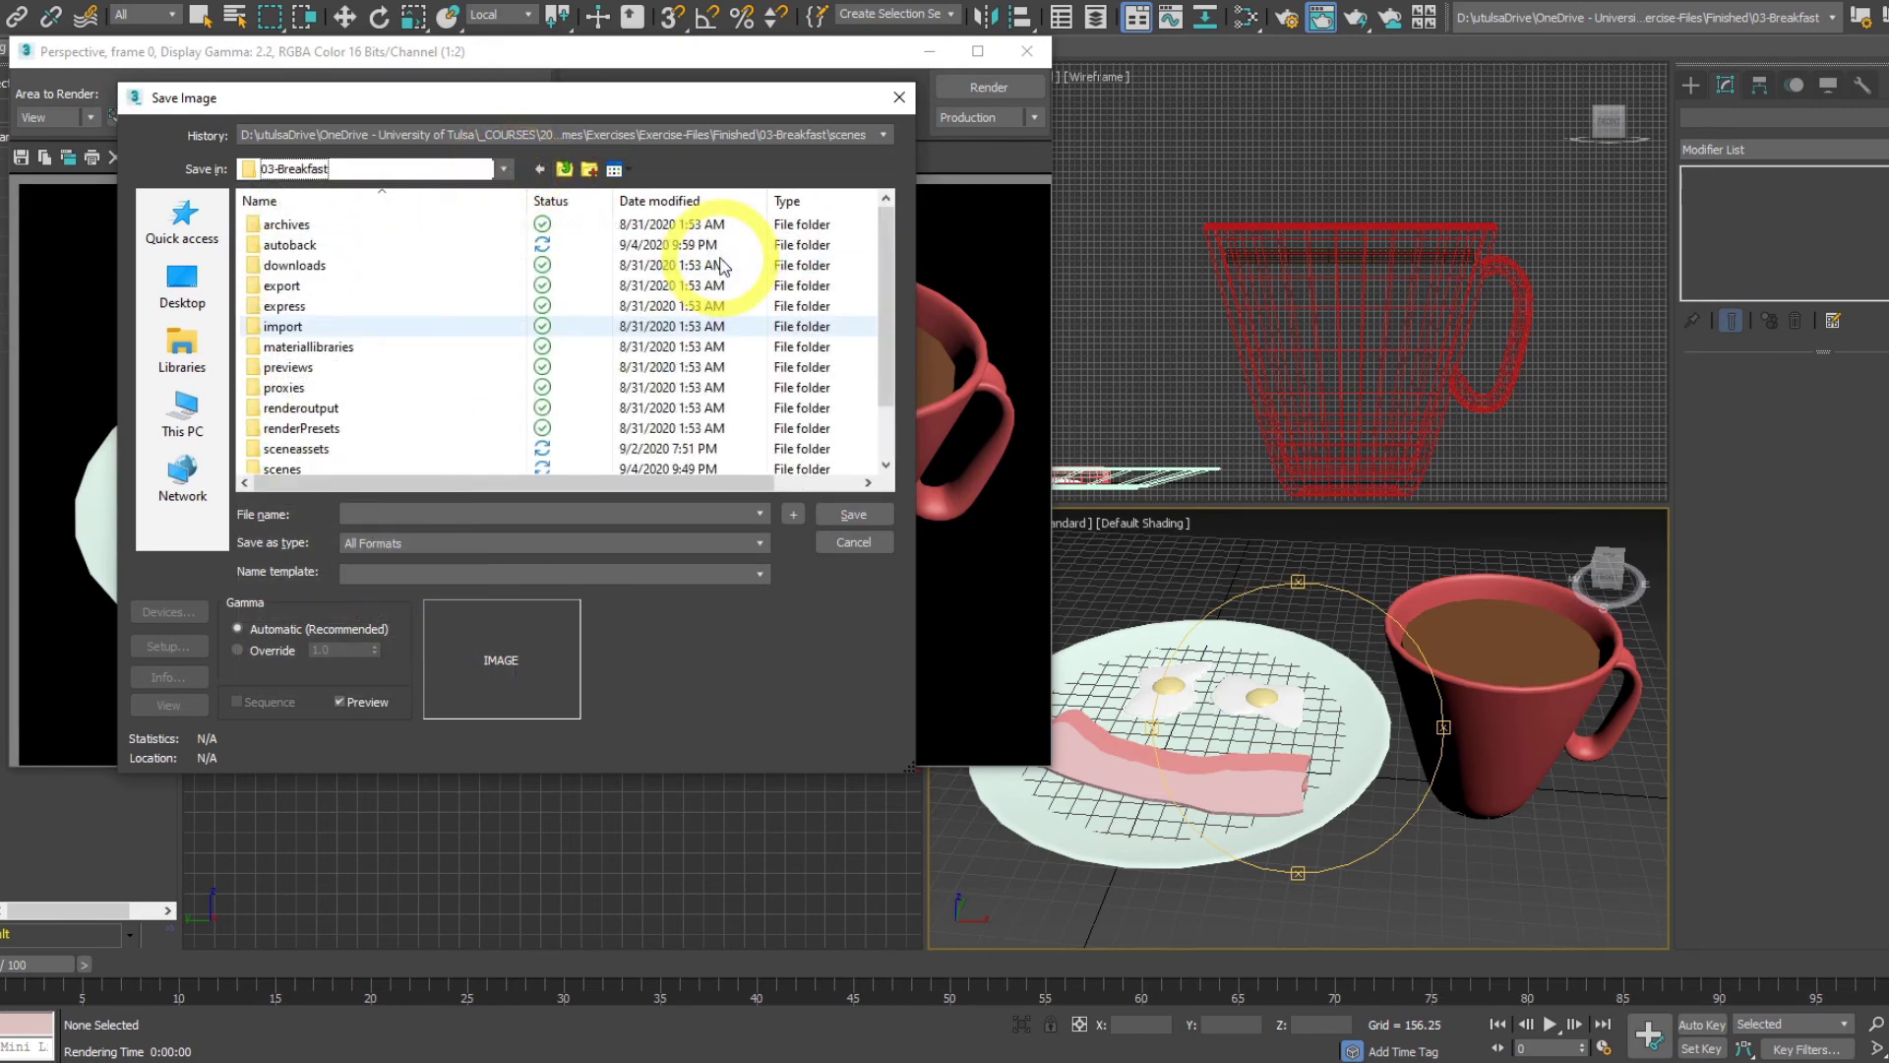
double_click(391, 411)
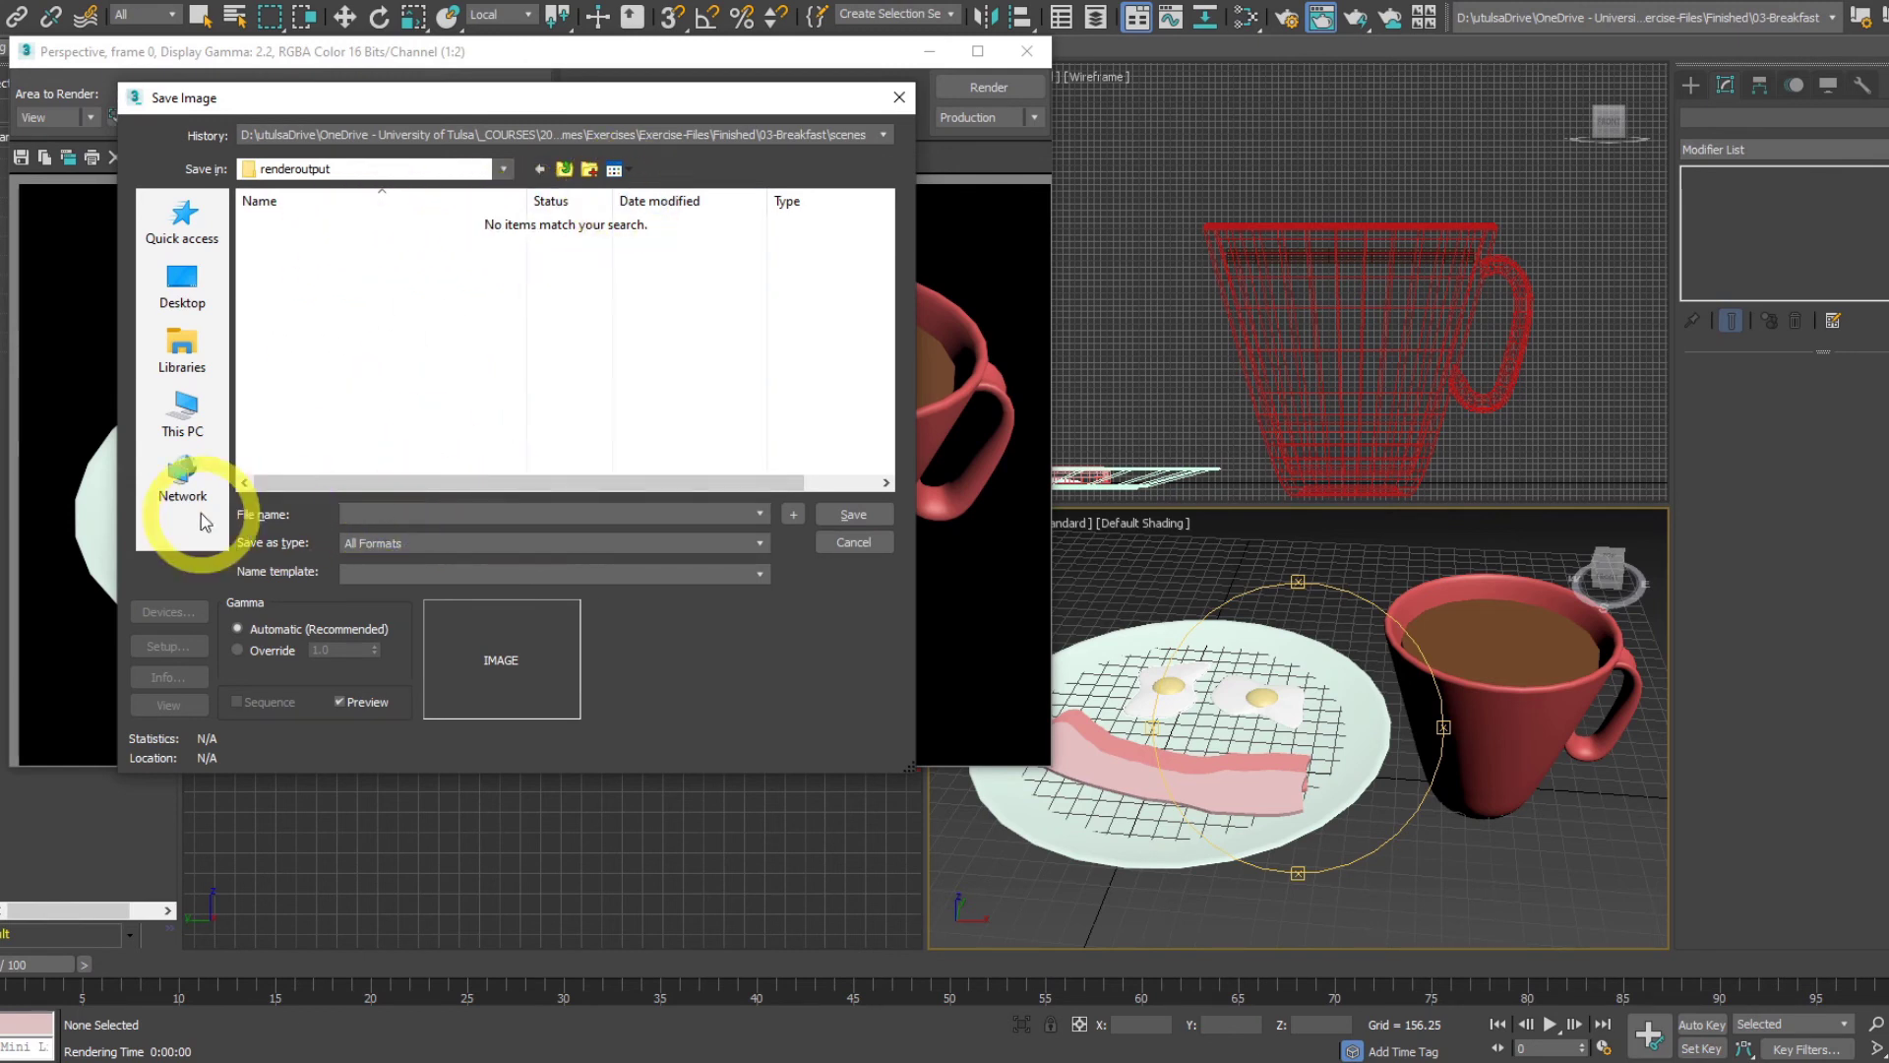
click(492, 512)
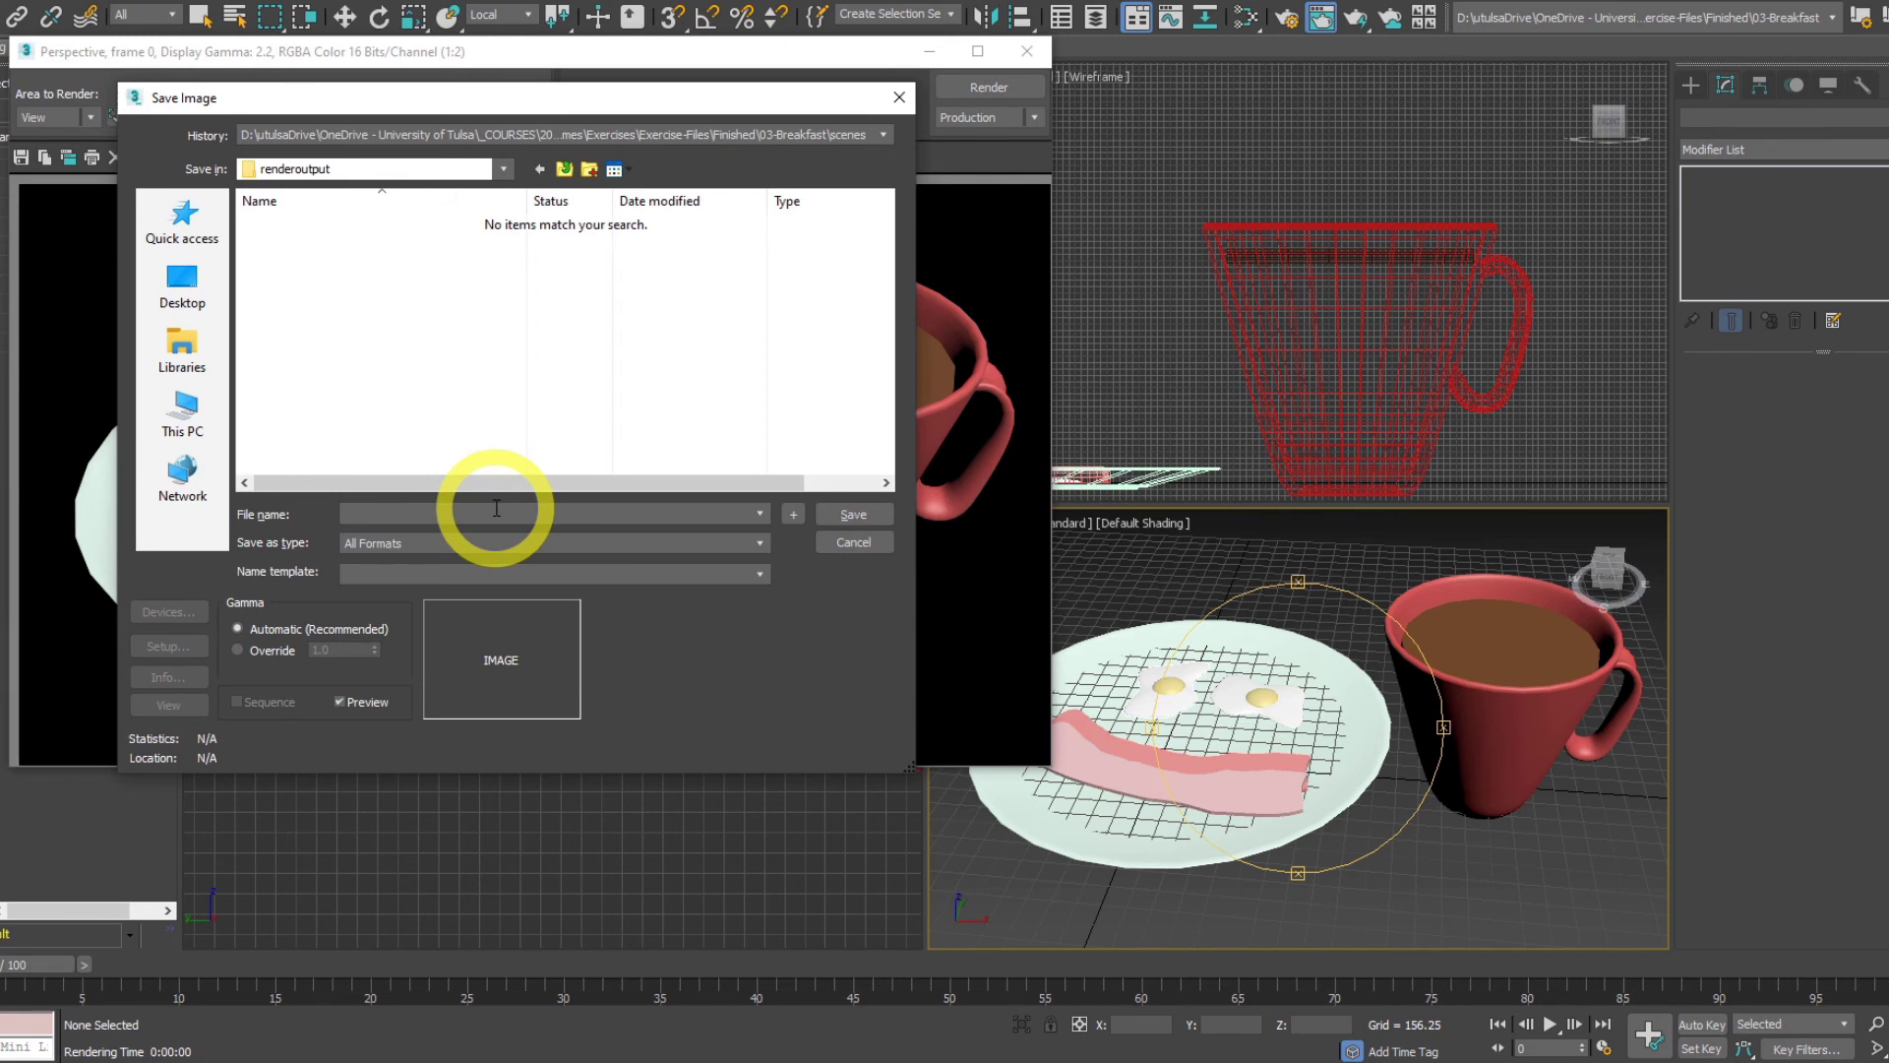
text(breakfast)
click(529, 542)
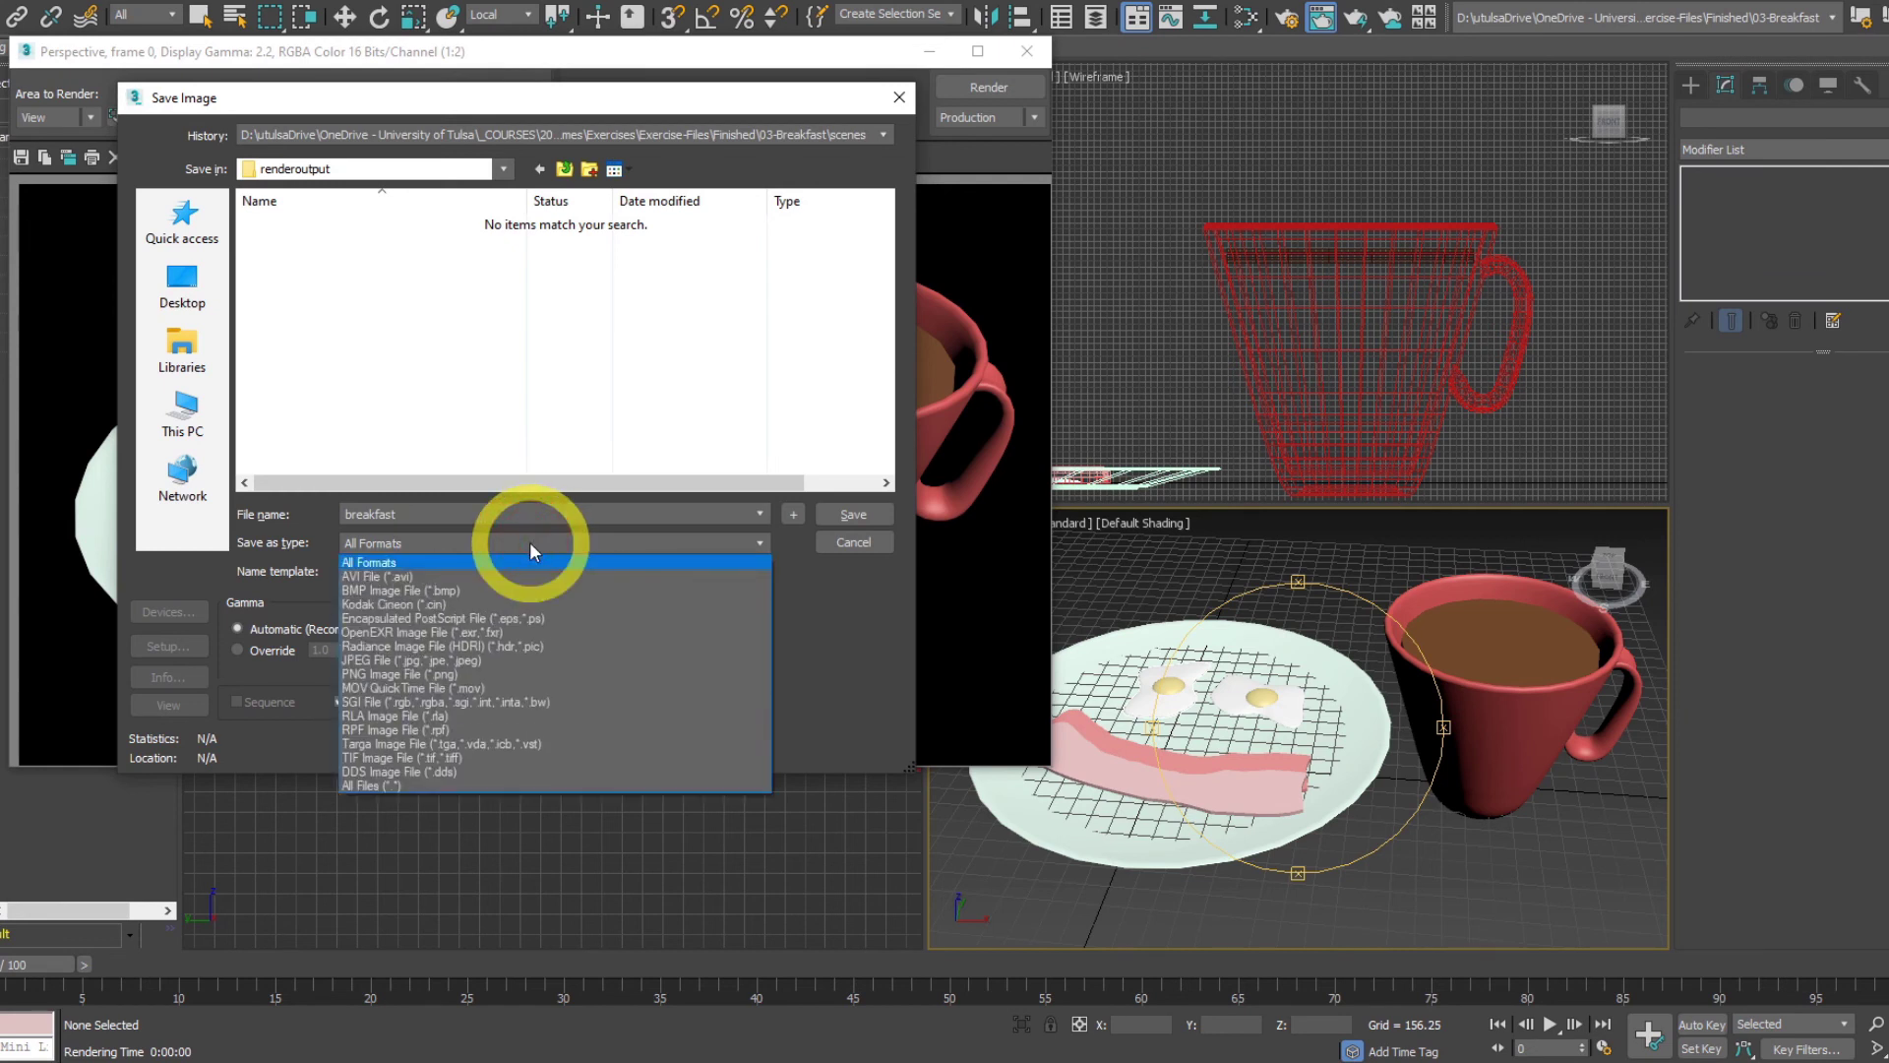
click(522, 659)
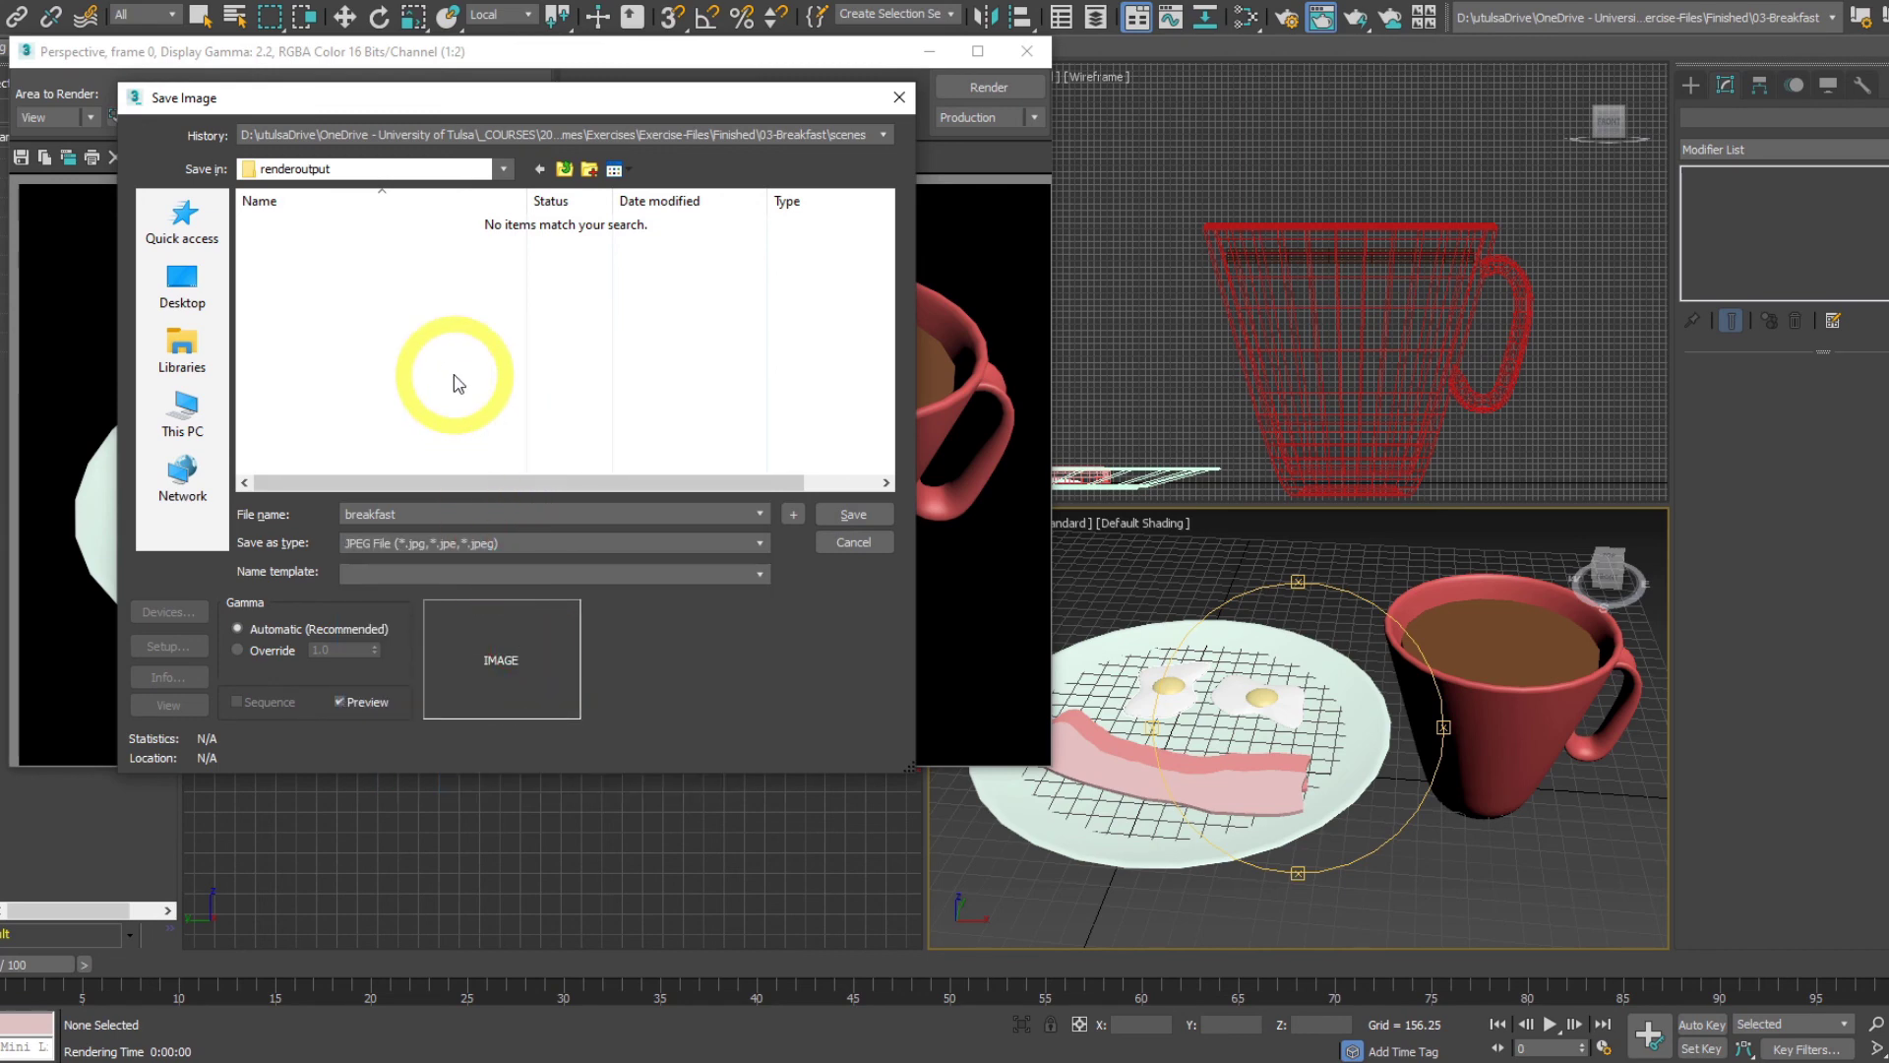
click(829, 514)
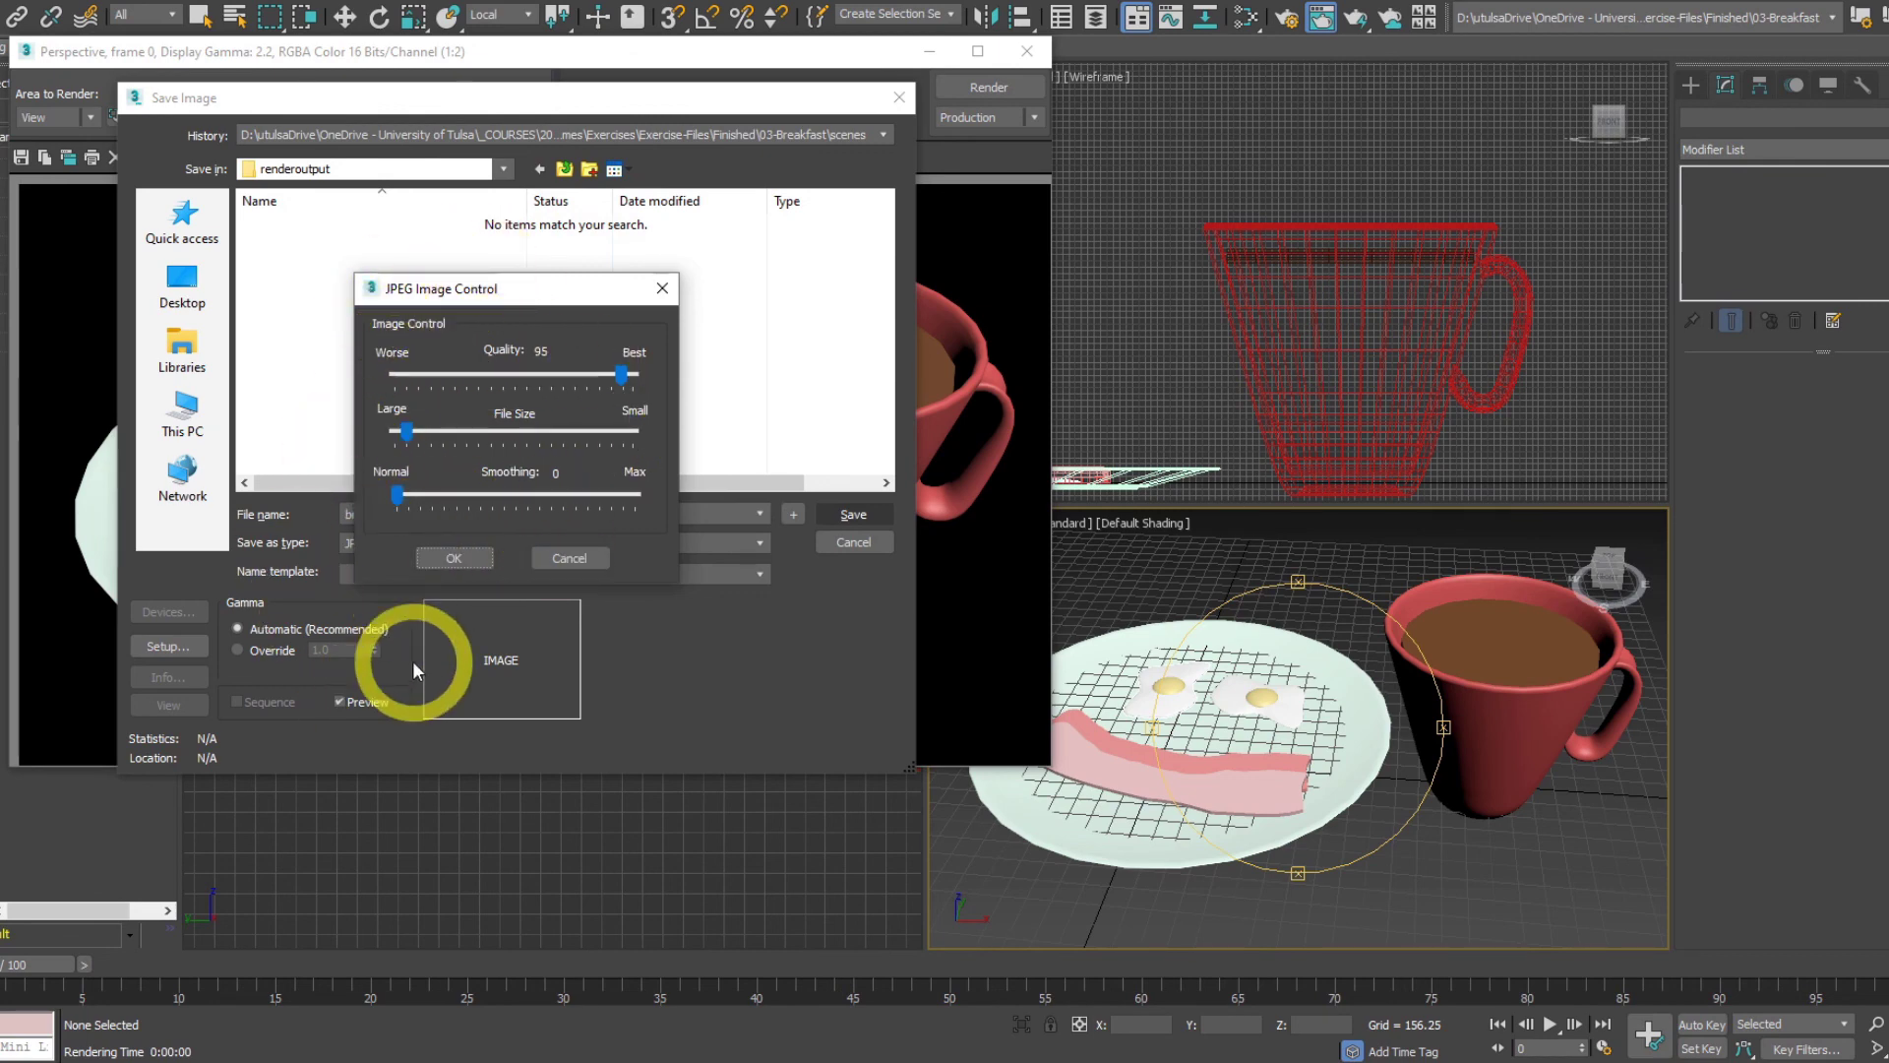
click(451, 558)
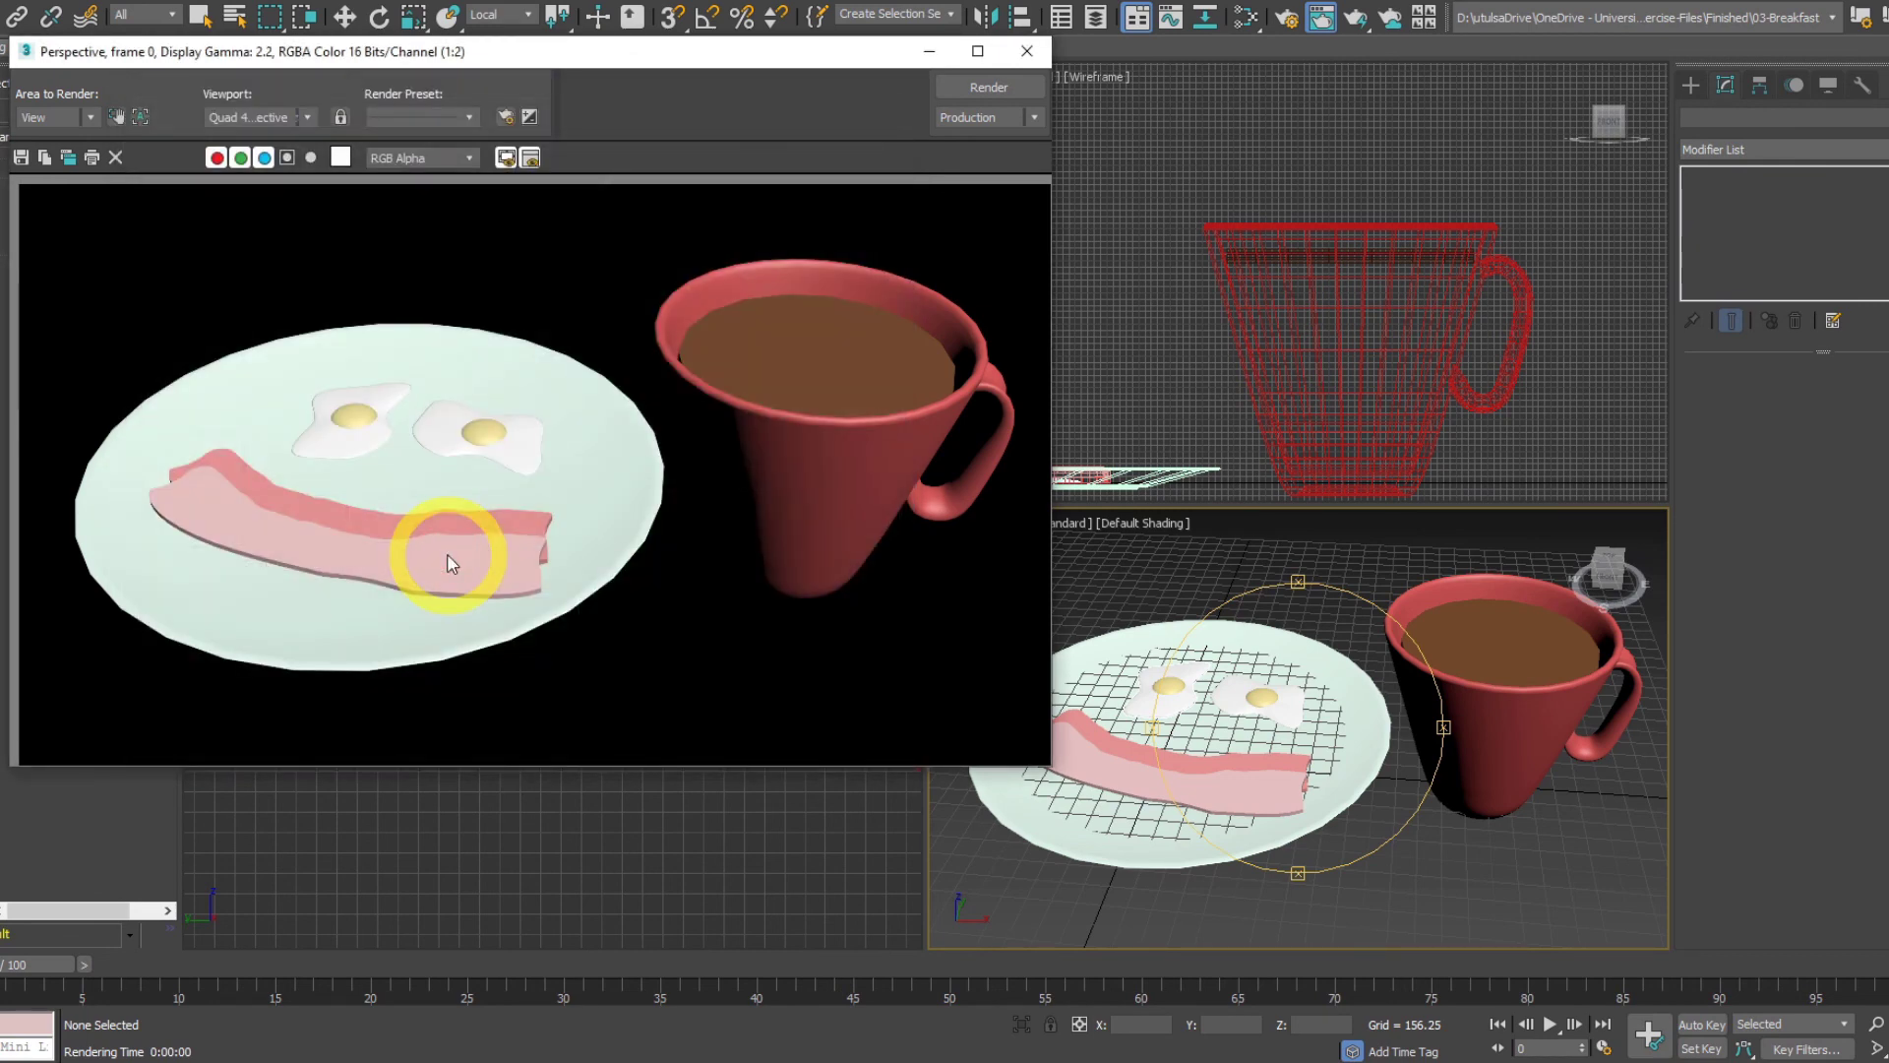